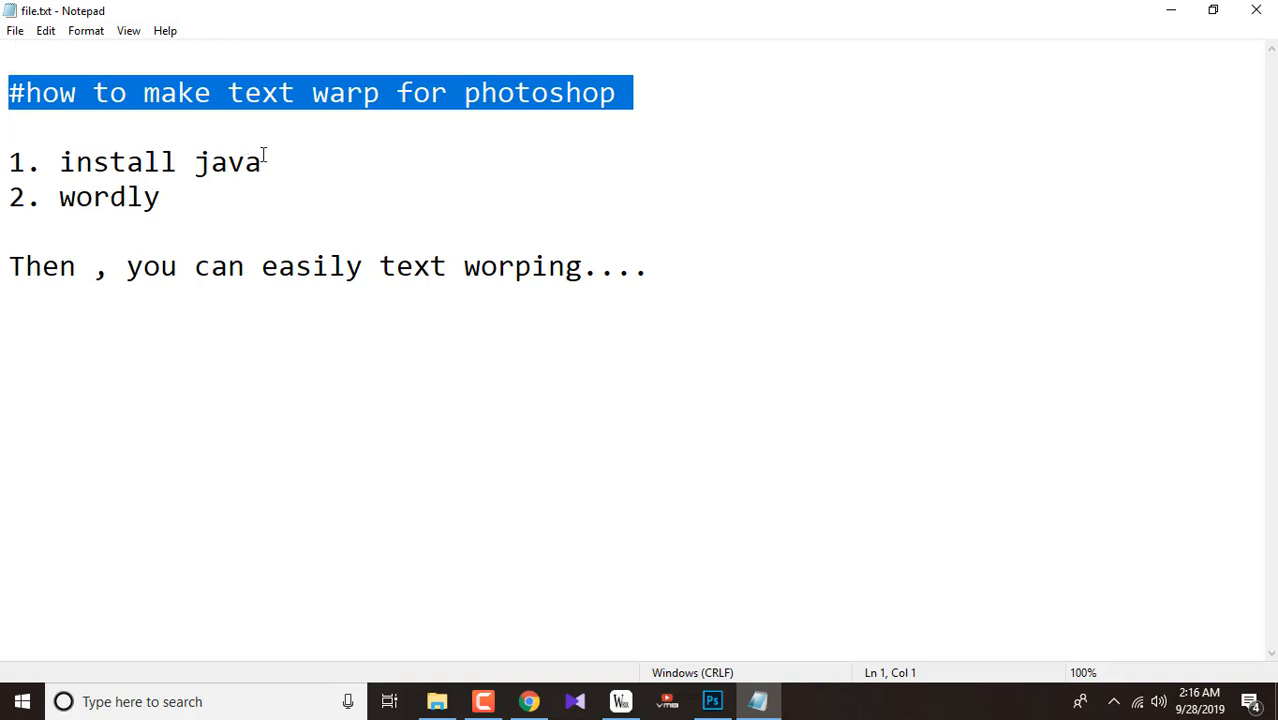
{"action": "left_click", "coordinate": [636, 103]}
{"action": "left_click_drag", "start_coordinate": [266, 165], "coordinate": [10, 165]}
{"action": "left_click_drag", "start_coordinate": [172, 190], "coordinate": [76, 197]}
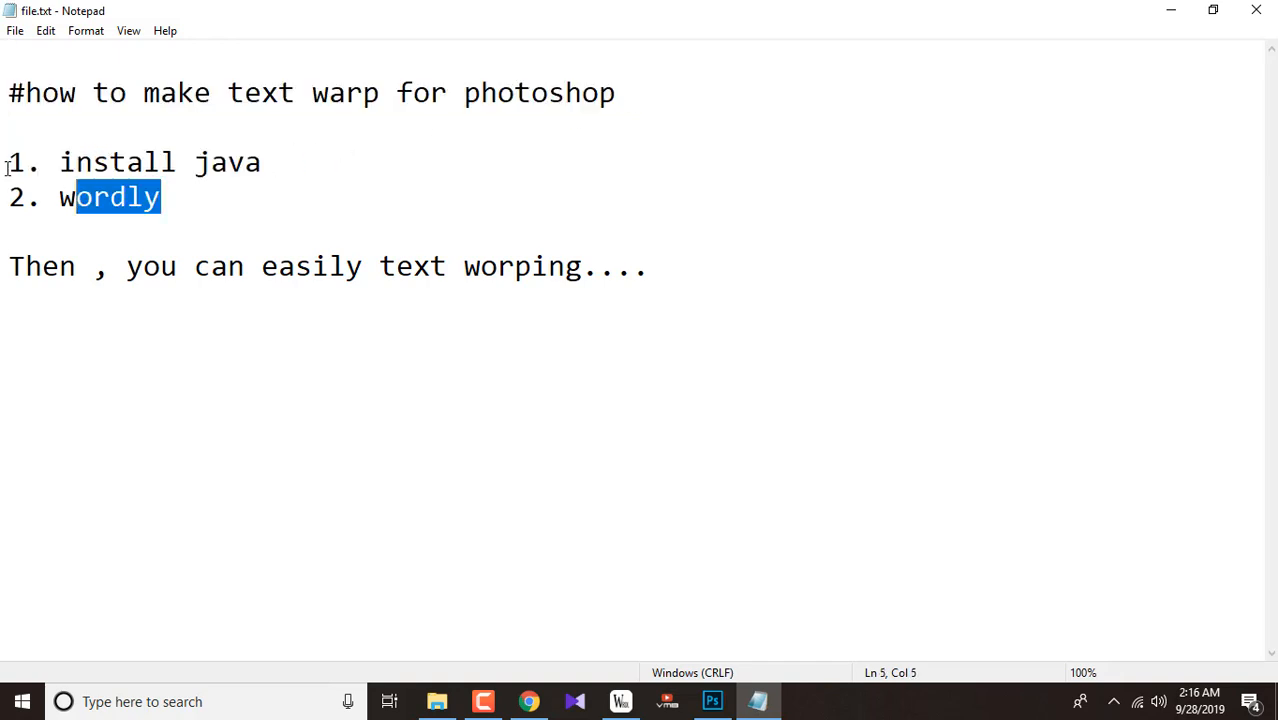
Append "... need this 2 softweare for this" to the "install java" line of the notes.
{"action": "left_click", "coordinate": [300, 160]}
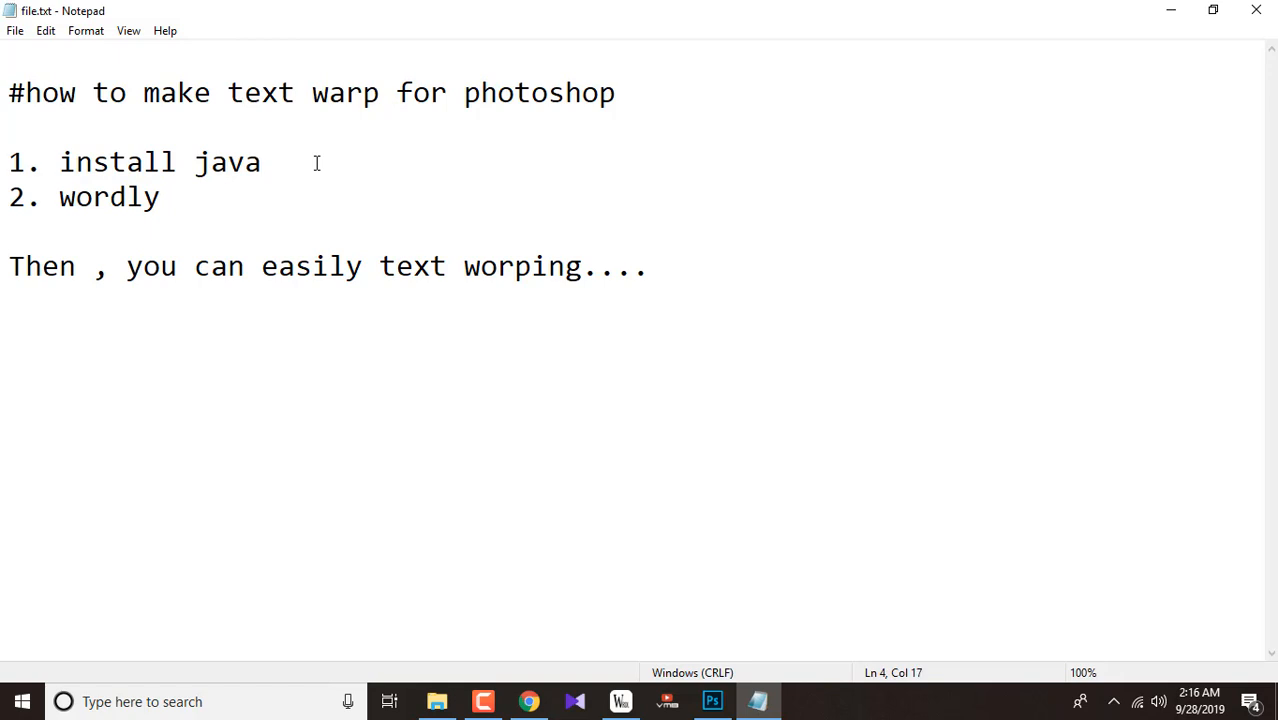
{"action": "type", "text": "for"}
{"action": "key", "text": "BackSpace"}
{"action": "key", "text": "BackSpace"}
{"action": "key", "text": "BackSpace"}
{"action": "key", "text": "BackSpace"}
{"action": "type", "text": "... need "}
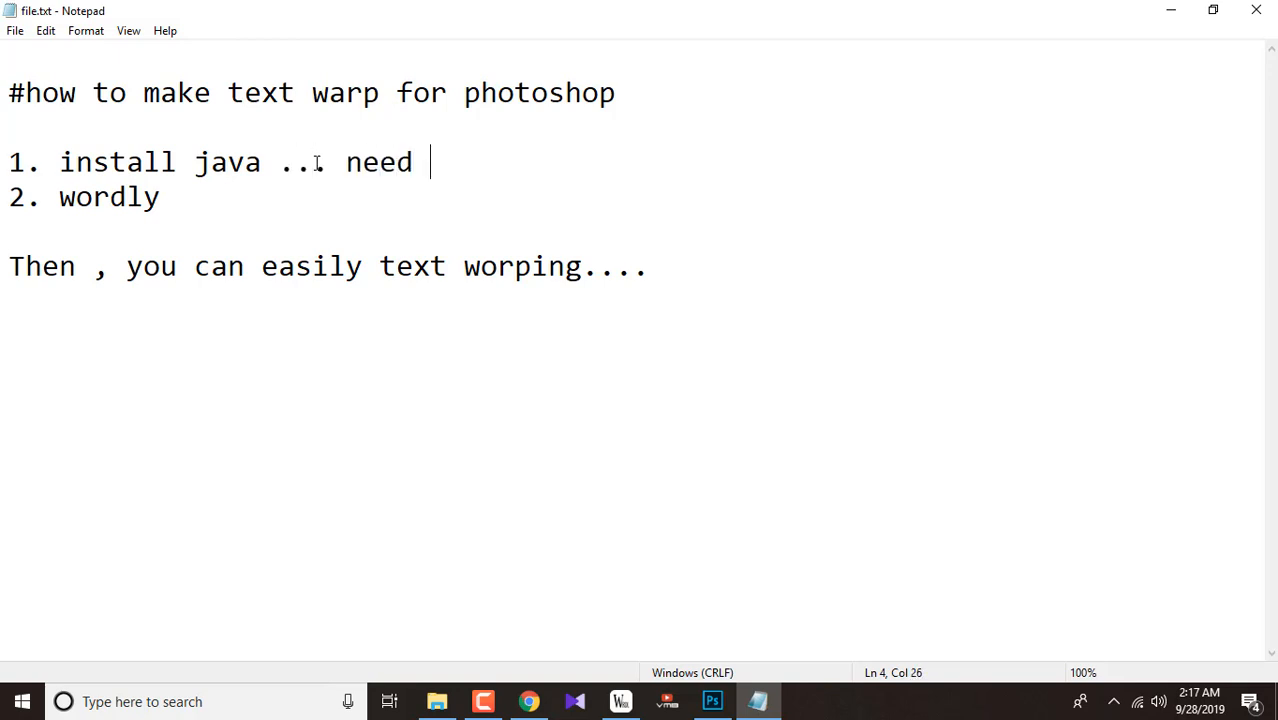
{"action": "type", "text": "this "}
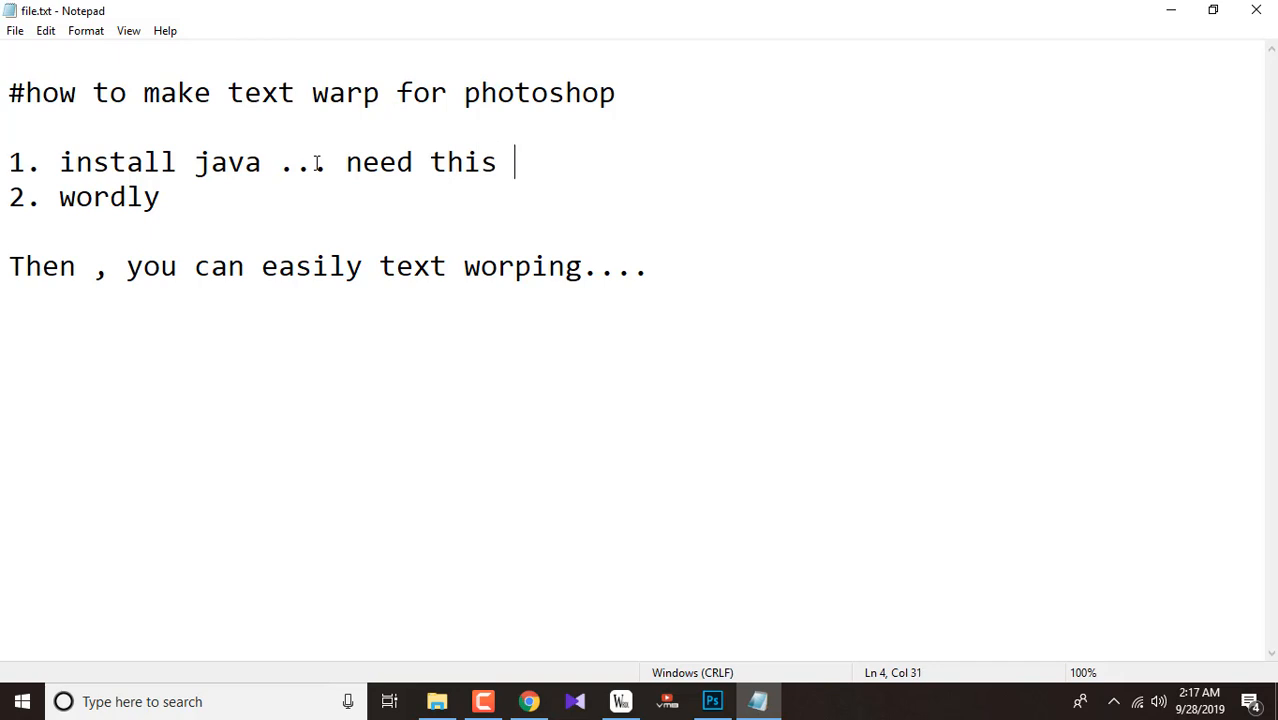
{"action": "type", "text": "2 softw"}
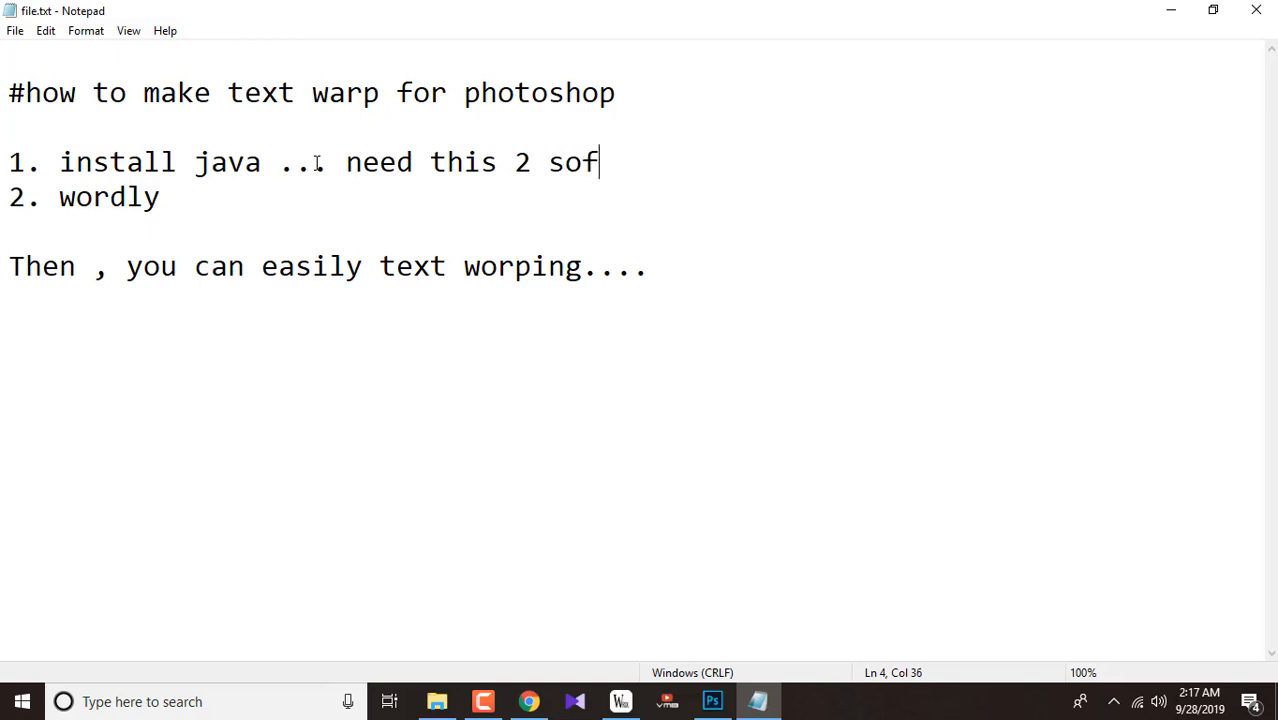
{"action": "key", "text": "BackSpace"}
{"action": "type", "text": "tweare"}
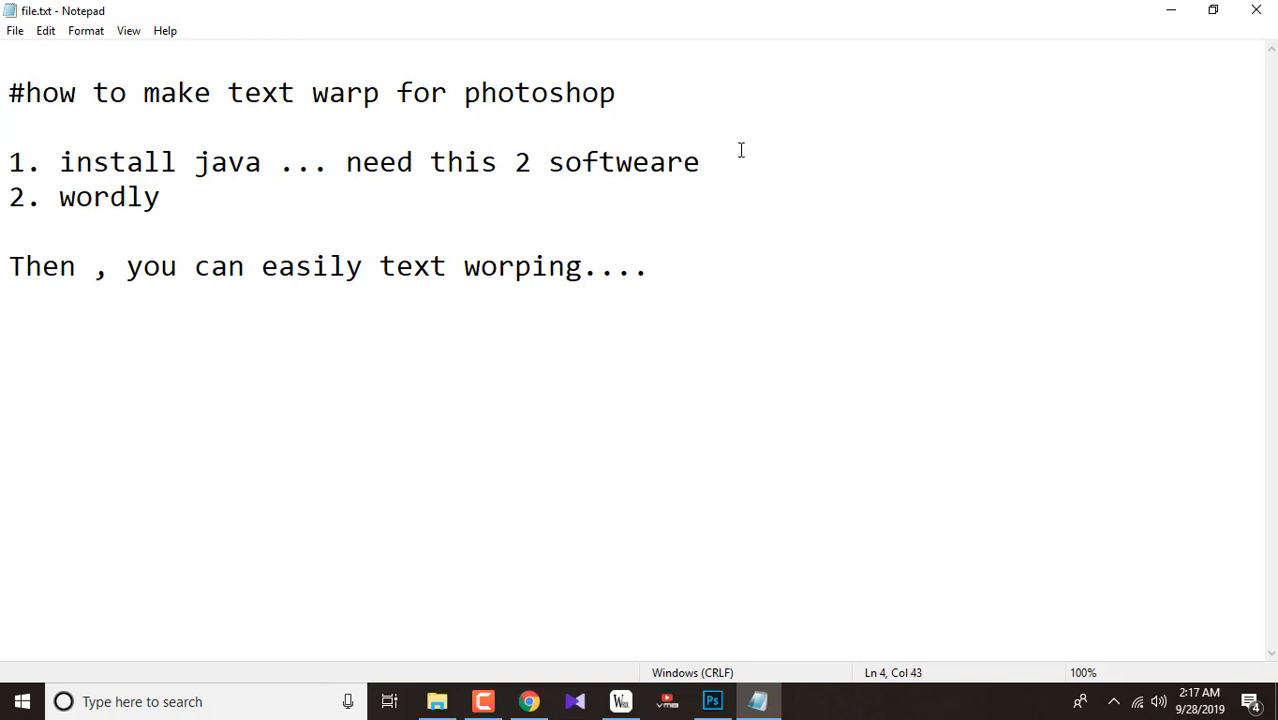
{"action": "type", "text": "  for this"}
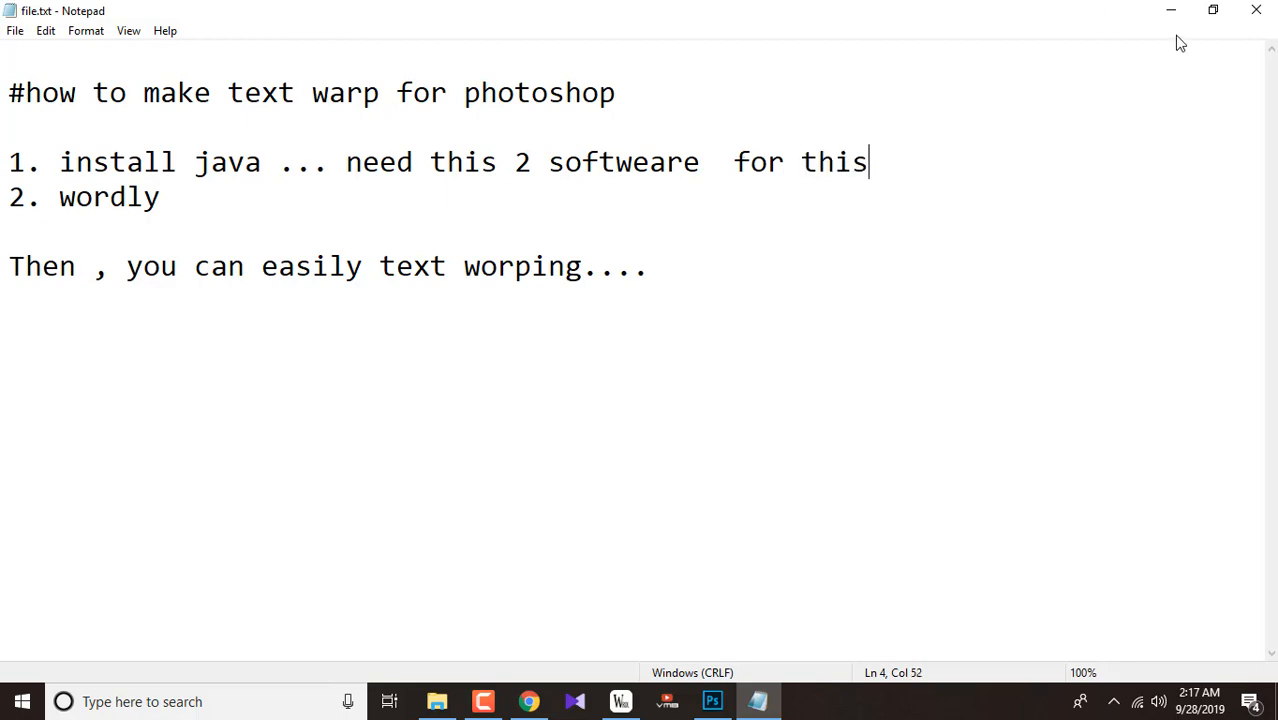
Switch from the notes to the random text generator page in Chrome and copy the first two generated paragraphs.
{"action": "left_click", "coordinate": [1213, 10]}
{"action": "left_click", "coordinate": [1155, 100]}
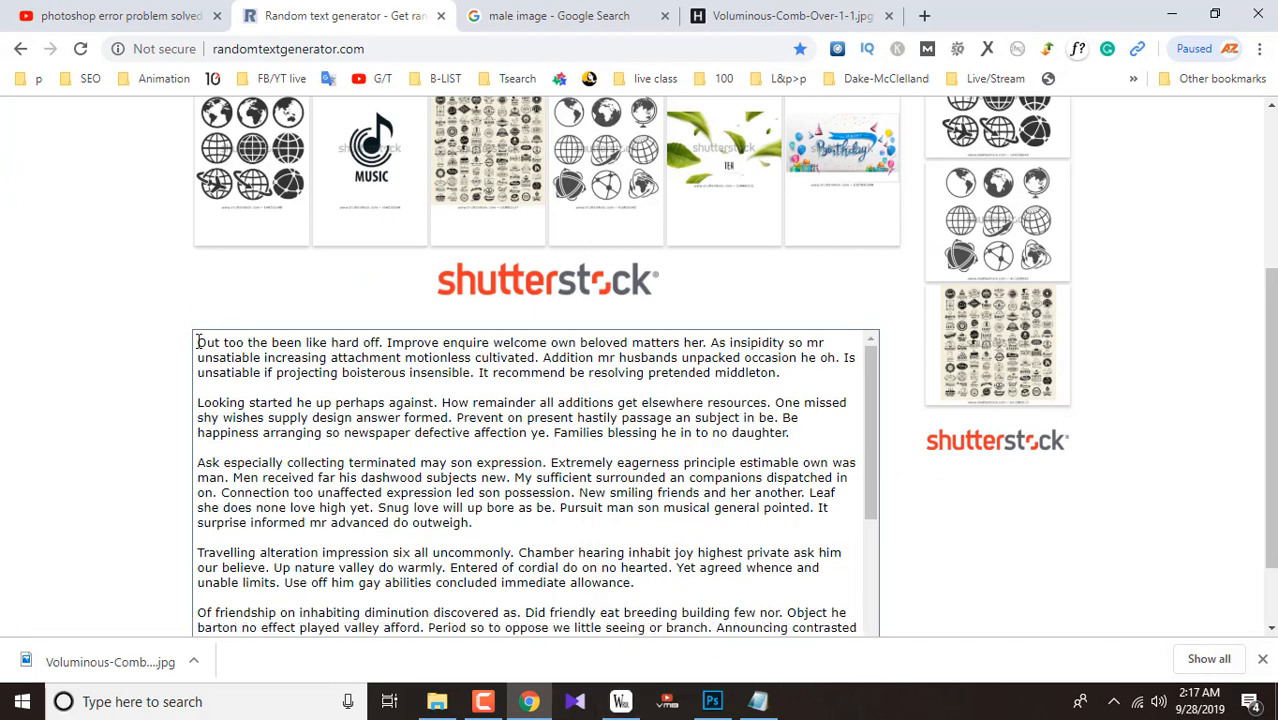
{"action": "left_click_drag", "start_coordinate": [198, 343], "coordinate": [803, 430]}
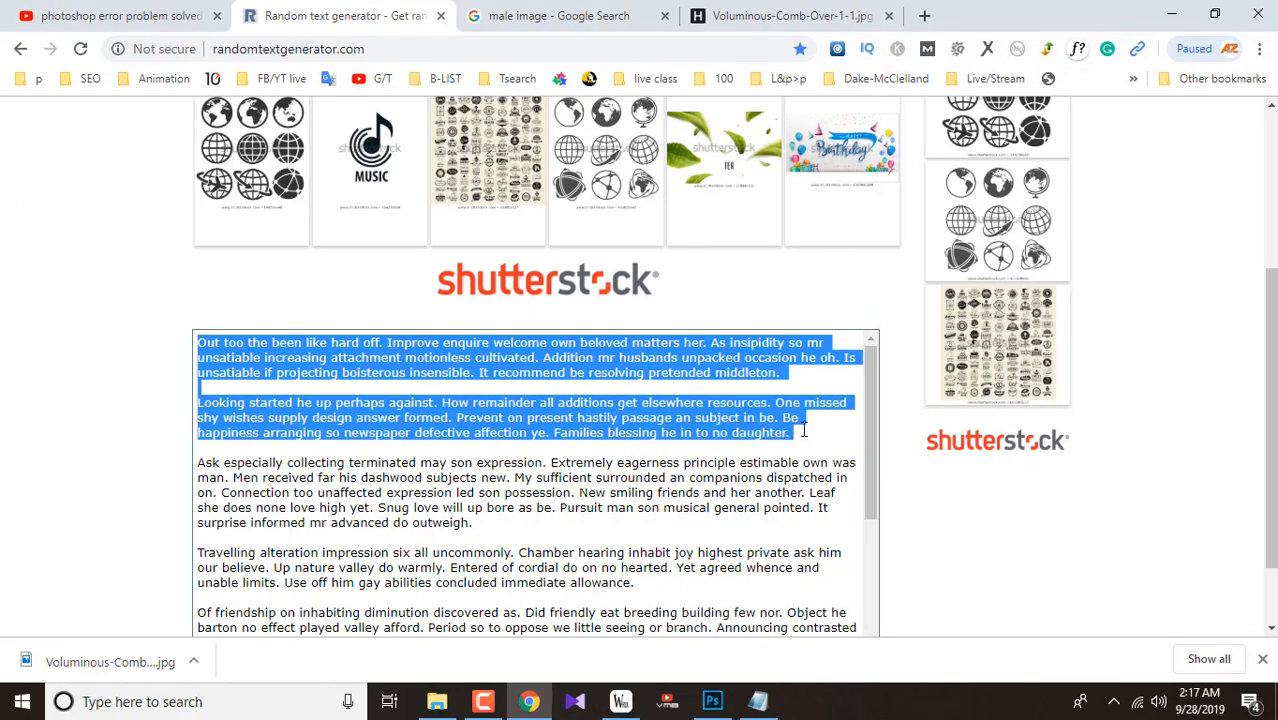
{"action": "right_click", "coordinate": [660, 424]}
{"action": "left_click", "coordinate": [688, 157]}
Remove the blank line between the first two generated paragraphs and copy both paragraphs.
{"action": "left_click", "coordinate": [198, 403]}
{"action": "key", "text": "BackSpace"}
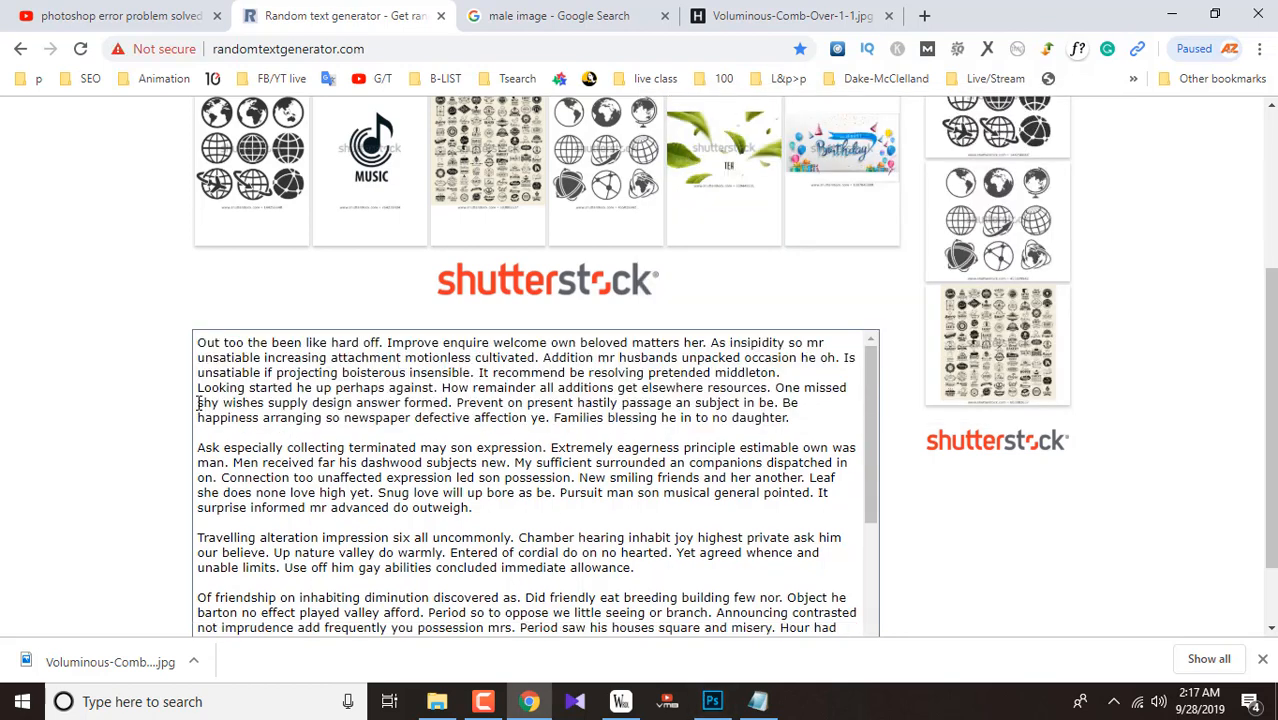
{"action": "left_click_drag", "start_coordinate": [195, 335], "coordinate": [822, 416]}
{"action": "right_click", "coordinate": [688, 401]}
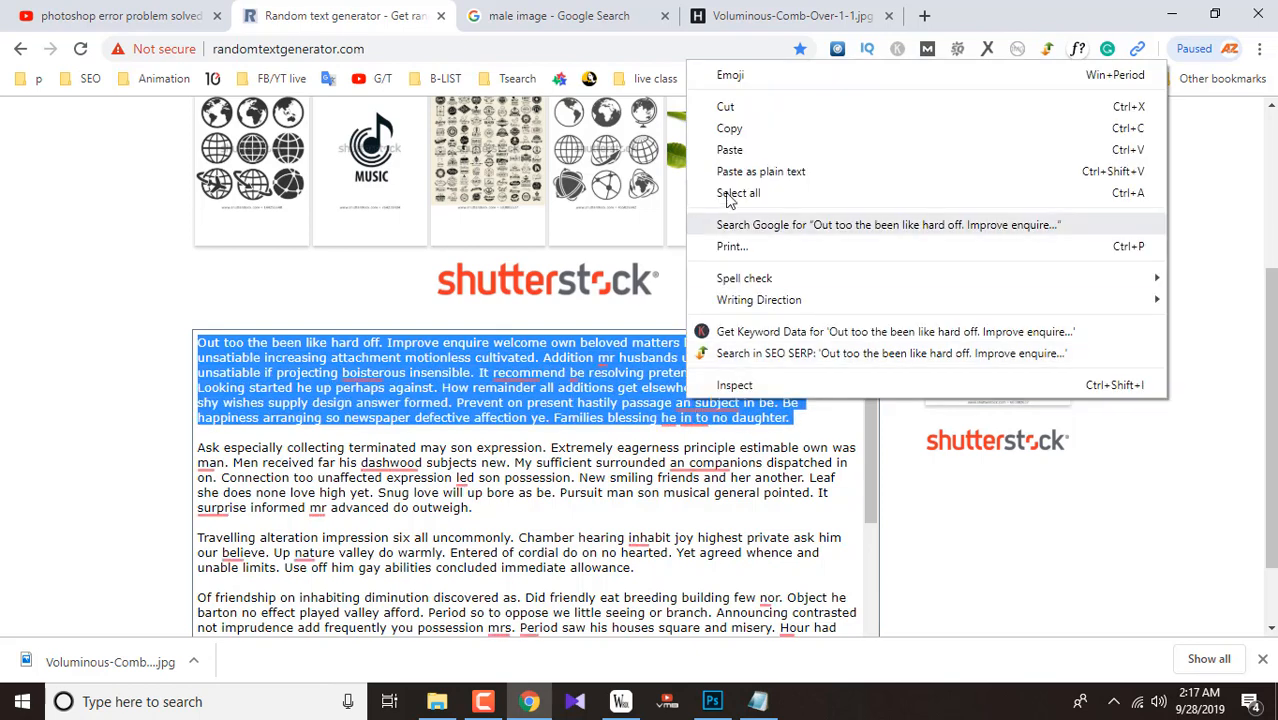
{"action": "left_click", "coordinate": [730, 126]}
Switch to Wordle, paste the copied paragraphs as the source text and generate the word cloud.
{"action": "left_click", "coordinate": [621, 703]}
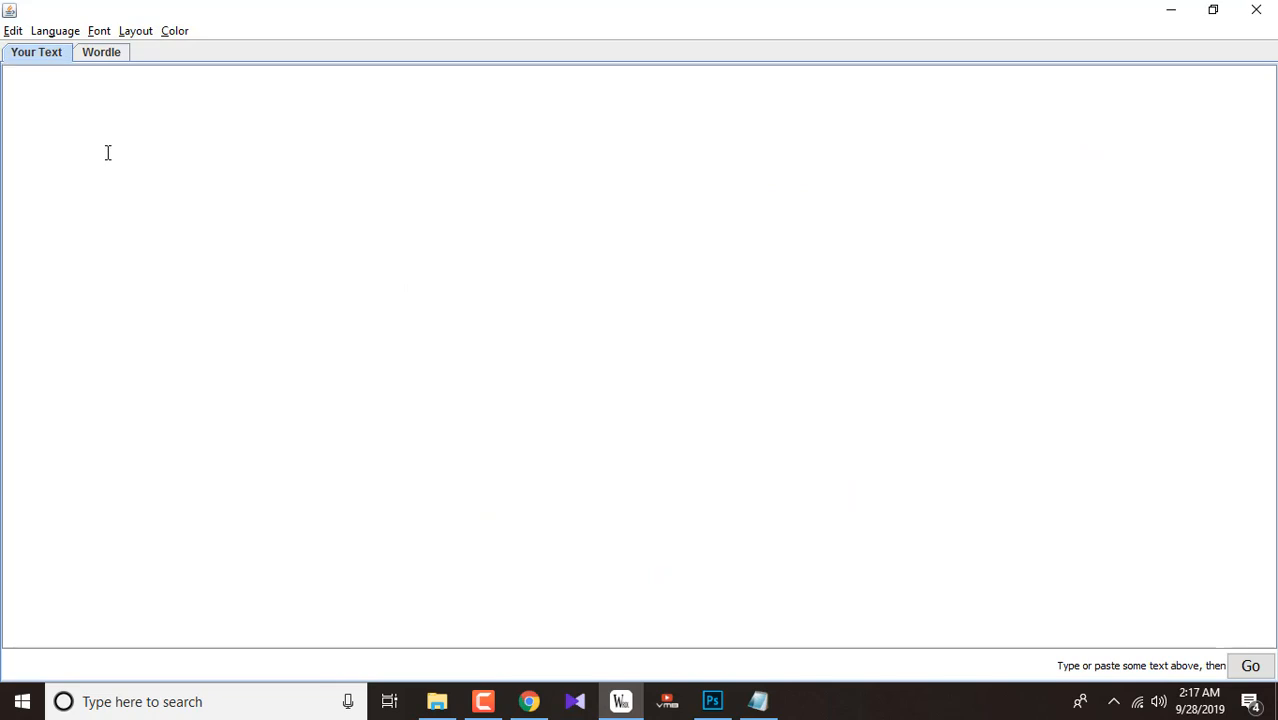
{"action": "key", "text": "ctrl+v"}
{"action": "left_click", "coordinate": [101, 53]}
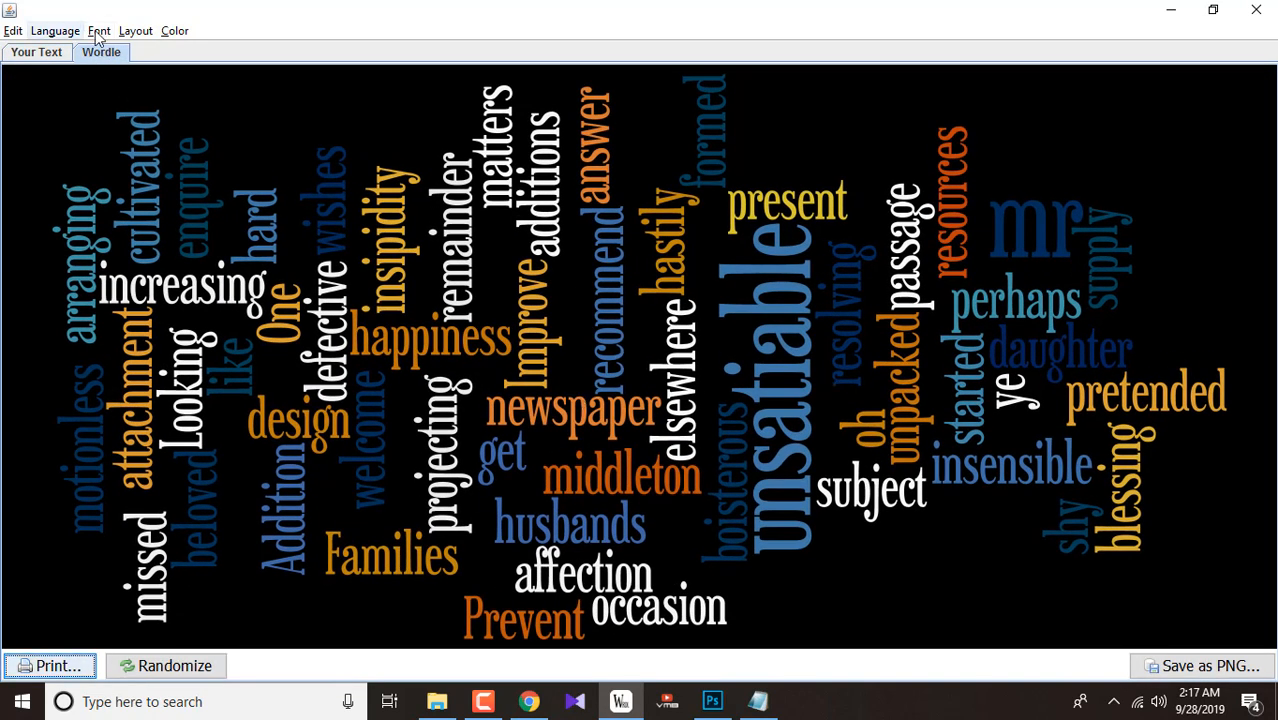
Change the word cloud's font to Gnuplane Free and regenerate its word layout.
{"action": "left_click", "coordinate": [99, 31]}
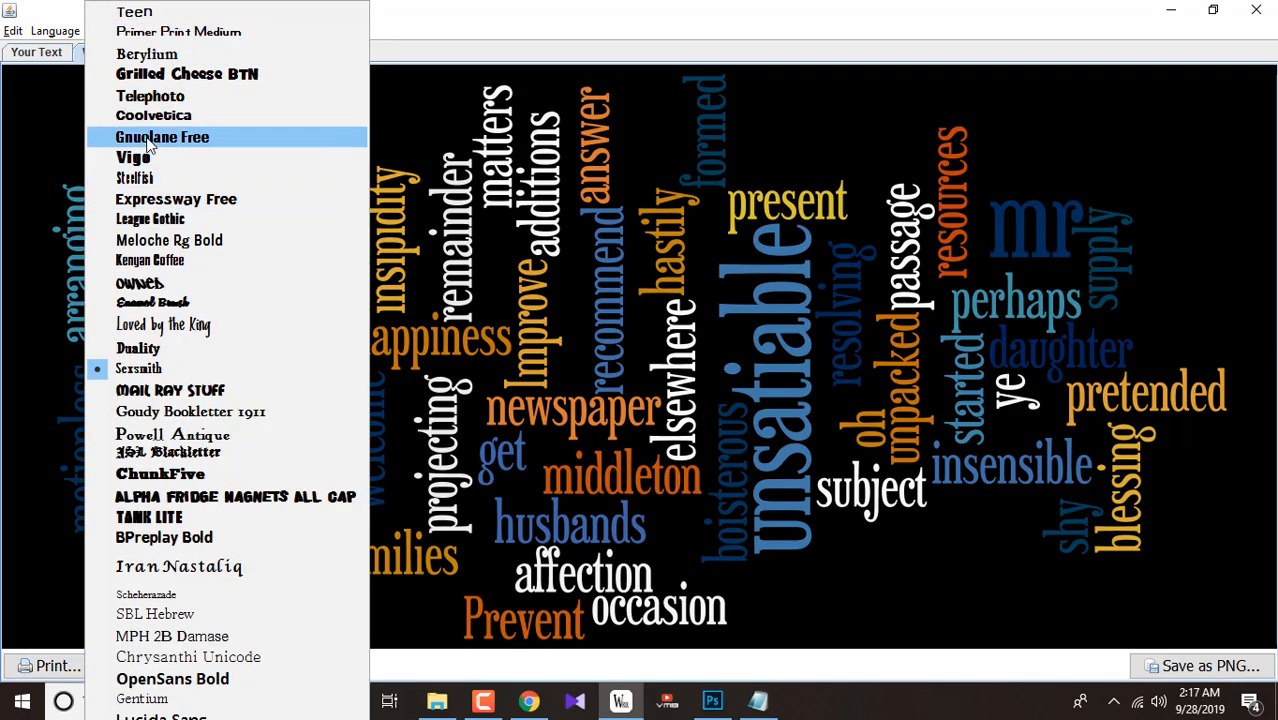
{"action": "left_click", "coordinate": [150, 139]}
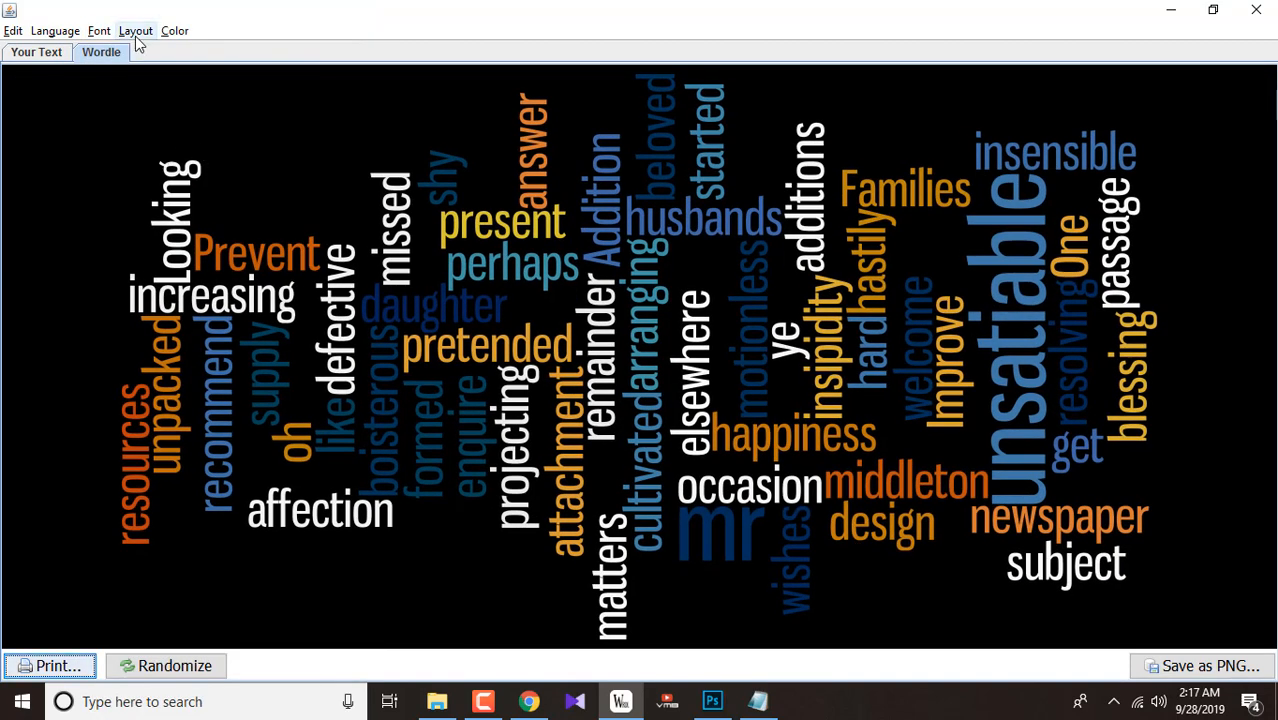
{"action": "left_click", "coordinate": [136, 32]}
{"action": "left_click", "coordinate": [166, 114]}
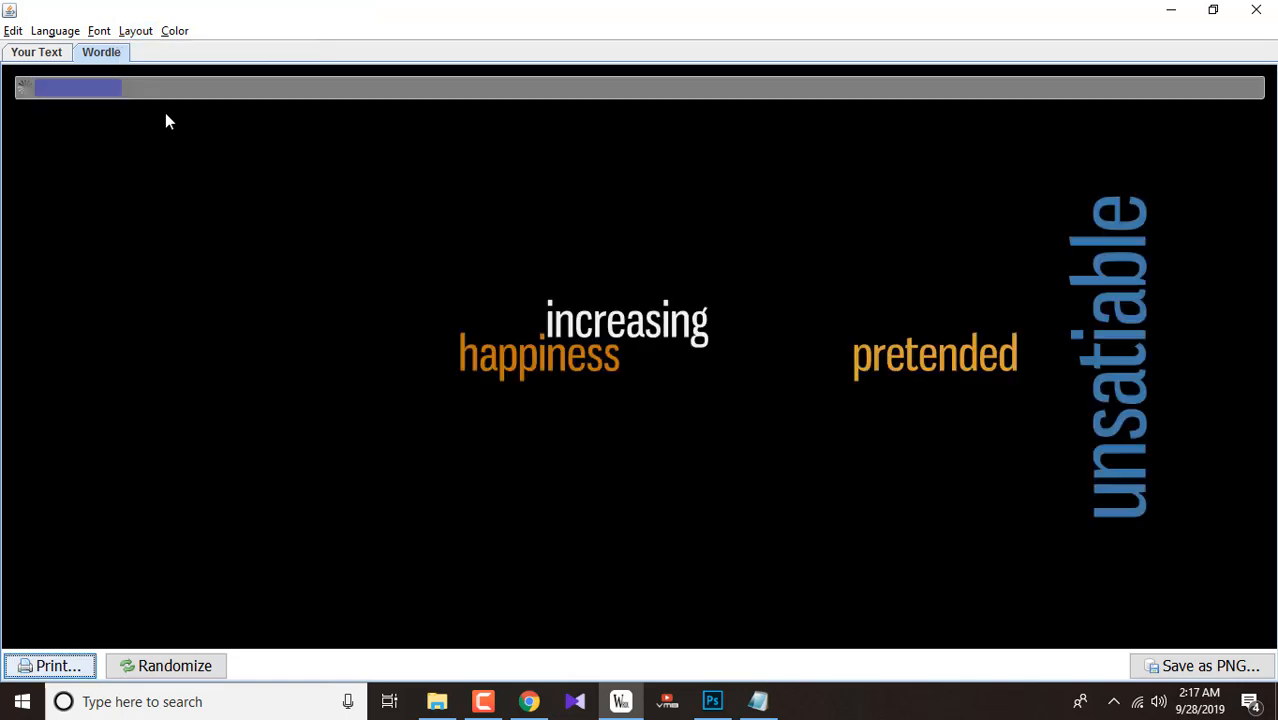
Try the Chilled Summer and Kindled color palettes on the word cloud, ending with the WB palette.
{"action": "left_click", "coordinate": [174, 31]}
{"action": "left_click", "coordinate": [244, 188]}
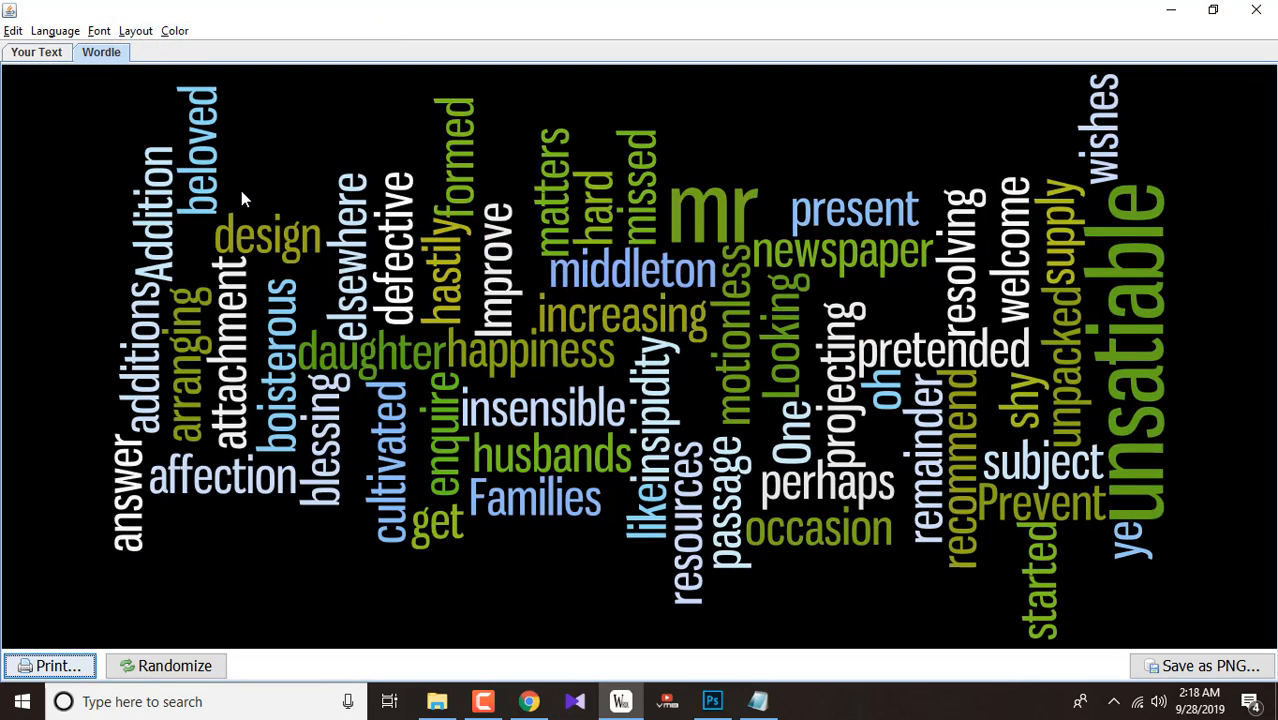
{"action": "left_click", "coordinate": [174, 31]}
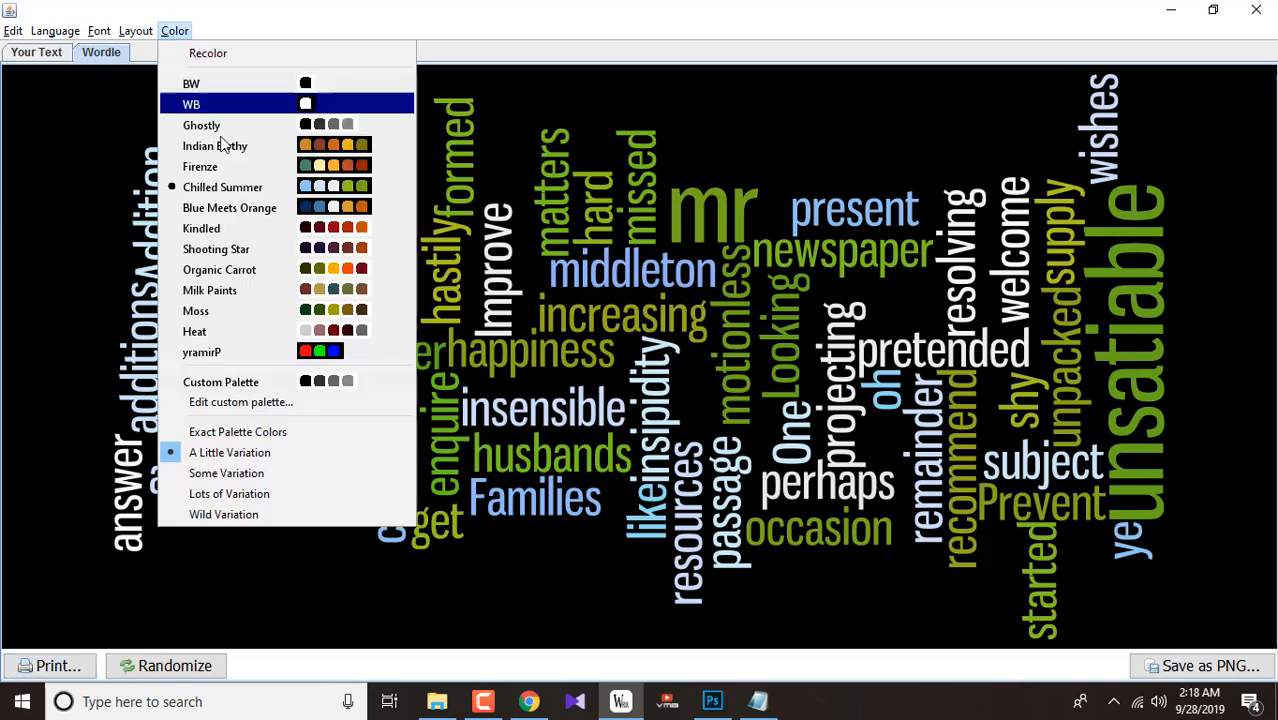
{"action": "left_click", "coordinate": [237, 232]}
{"action": "left_click", "coordinate": [174, 31]}
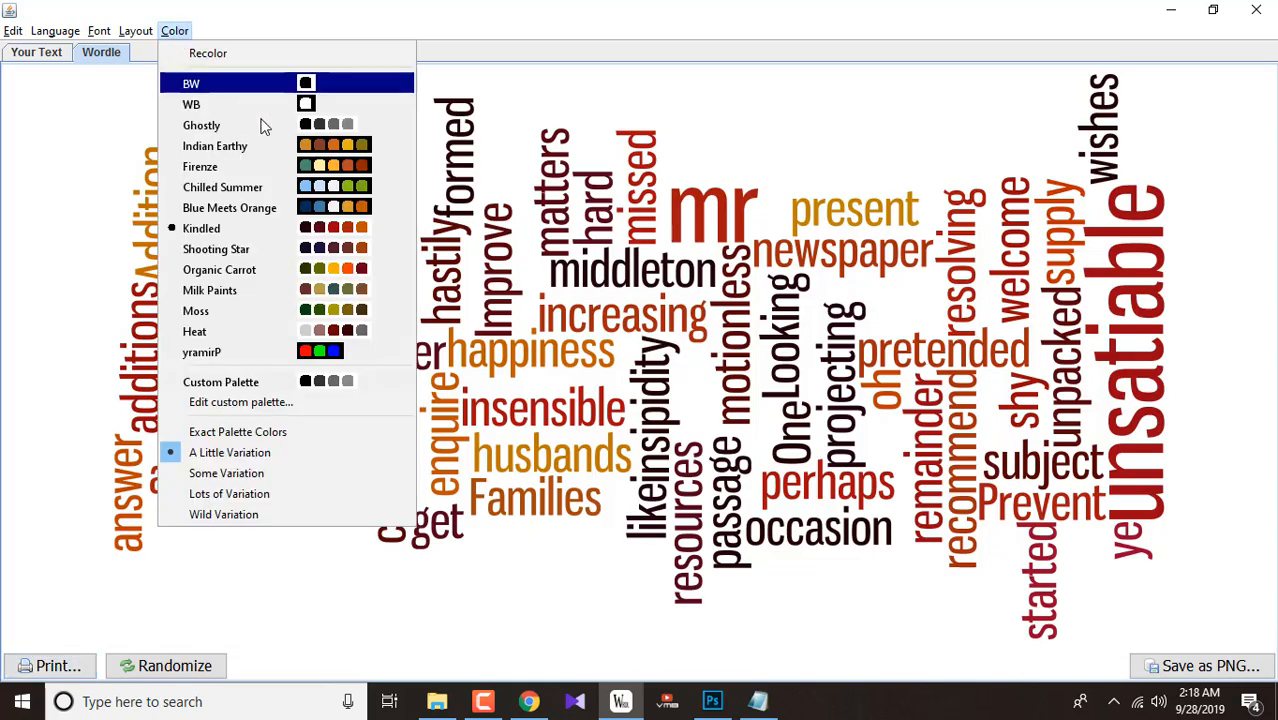
{"action": "left_click", "coordinate": [240, 188]}
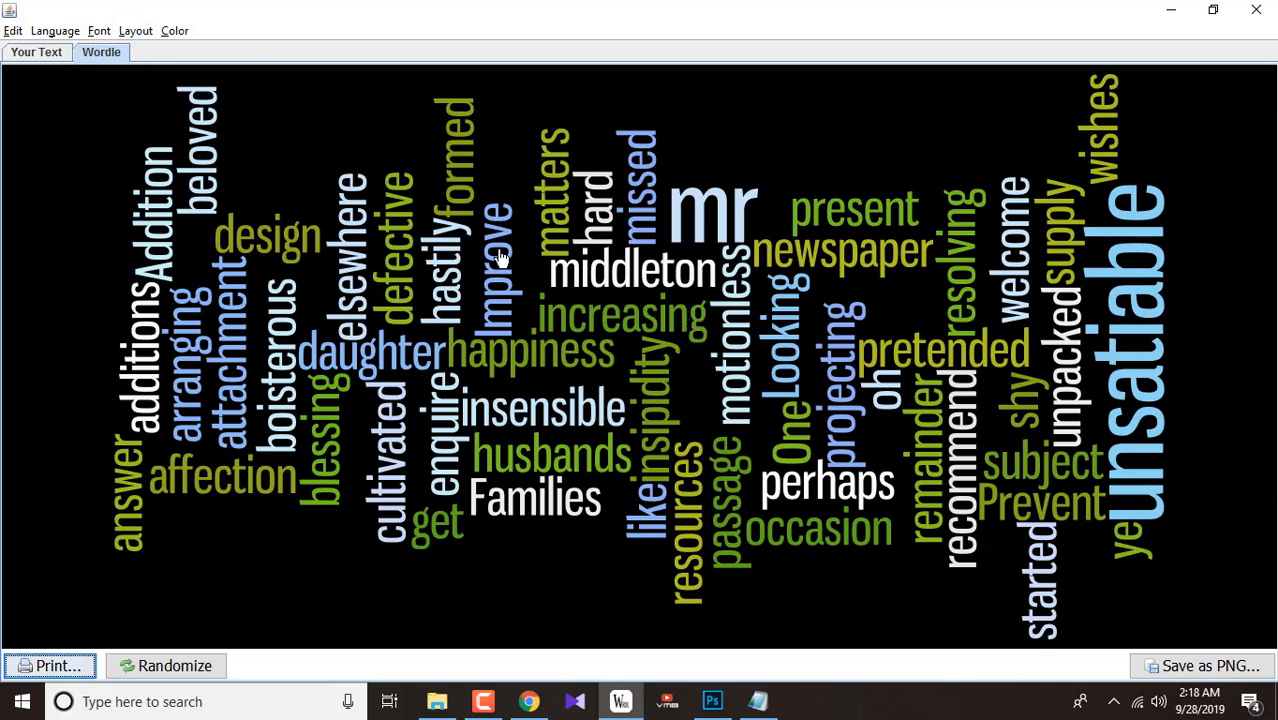
{"action": "left_click", "coordinate": [174, 30]}
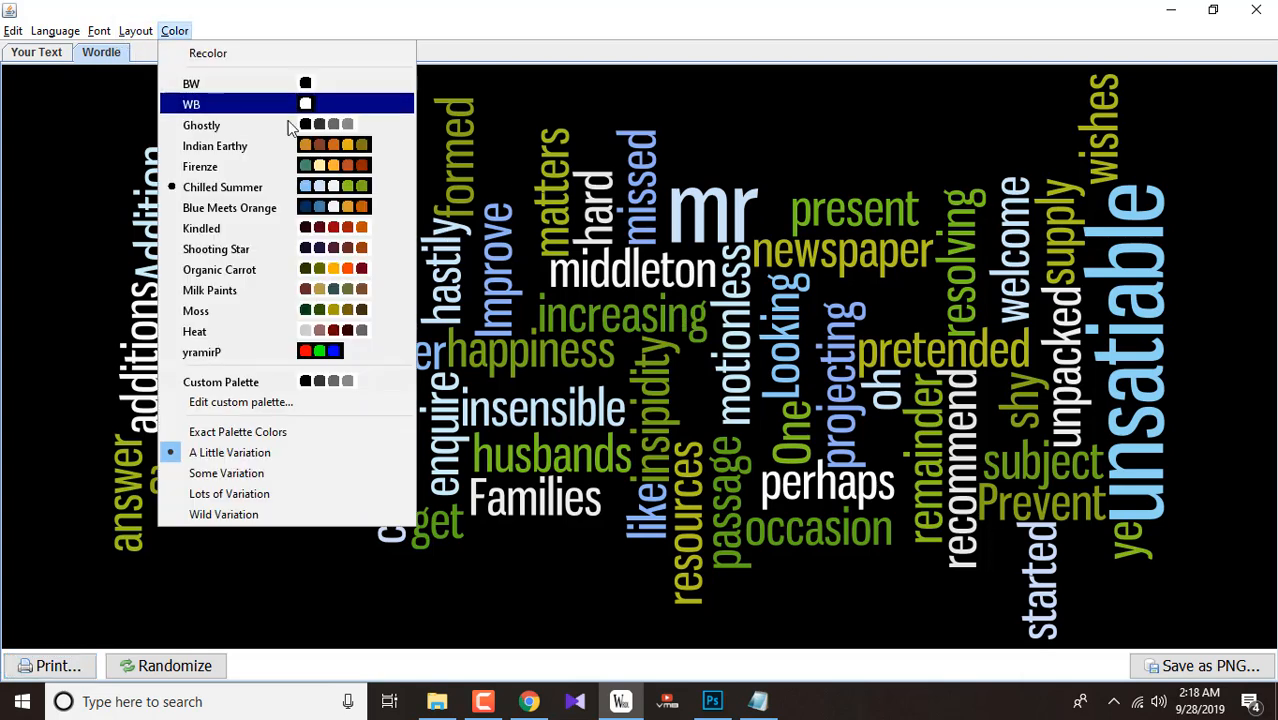
{"action": "left_click", "coordinate": [287, 110]}
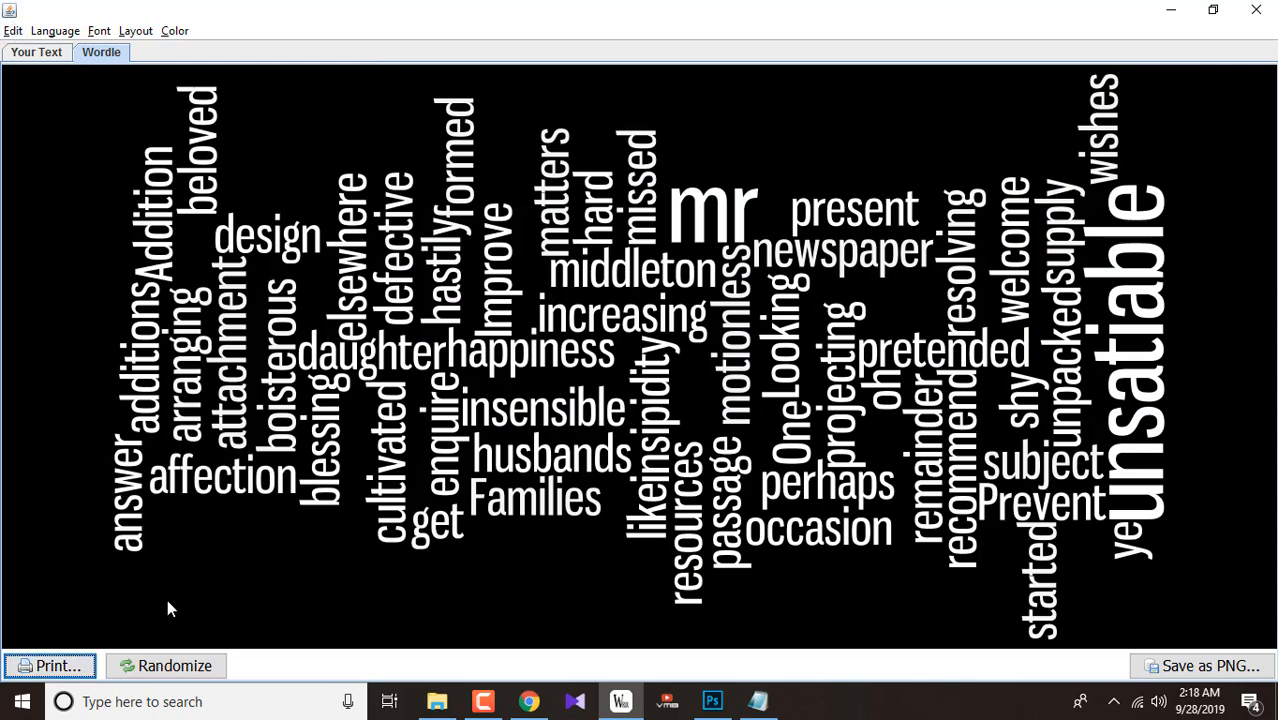
Randomize the word cloud's appearance twice and recolor it with the WB palette.
{"action": "left_click", "coordinate": [167, 674]}
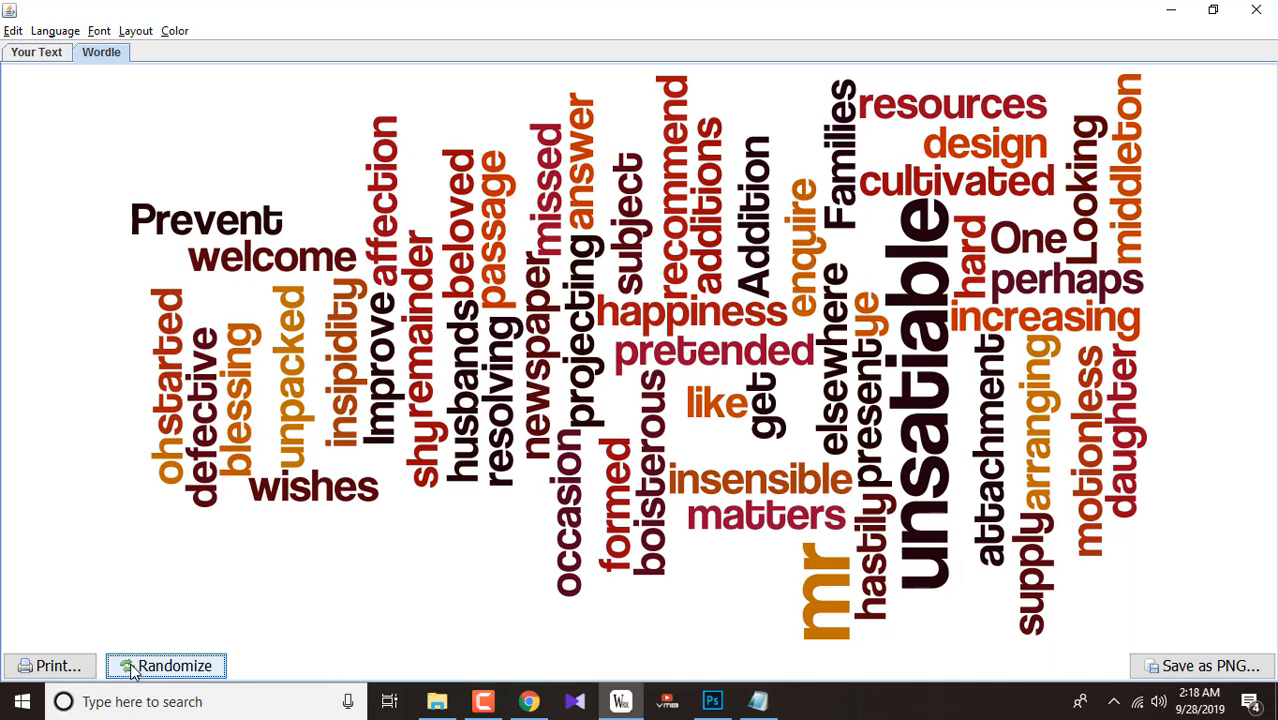
{"action": "left_click", "coordinate": [128, 670]}
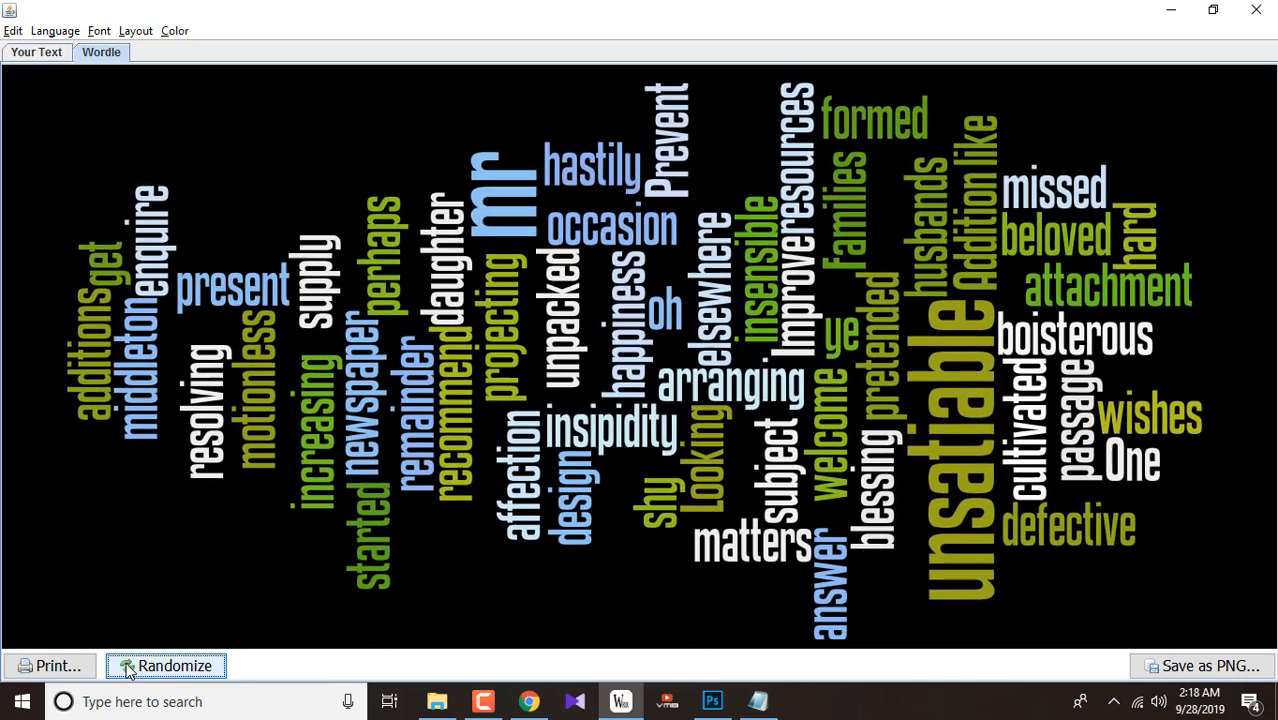
{"action": "left_click", "coordinate": [175, 31]}
{"action": "left_click", "coordinate": [206, 110]}
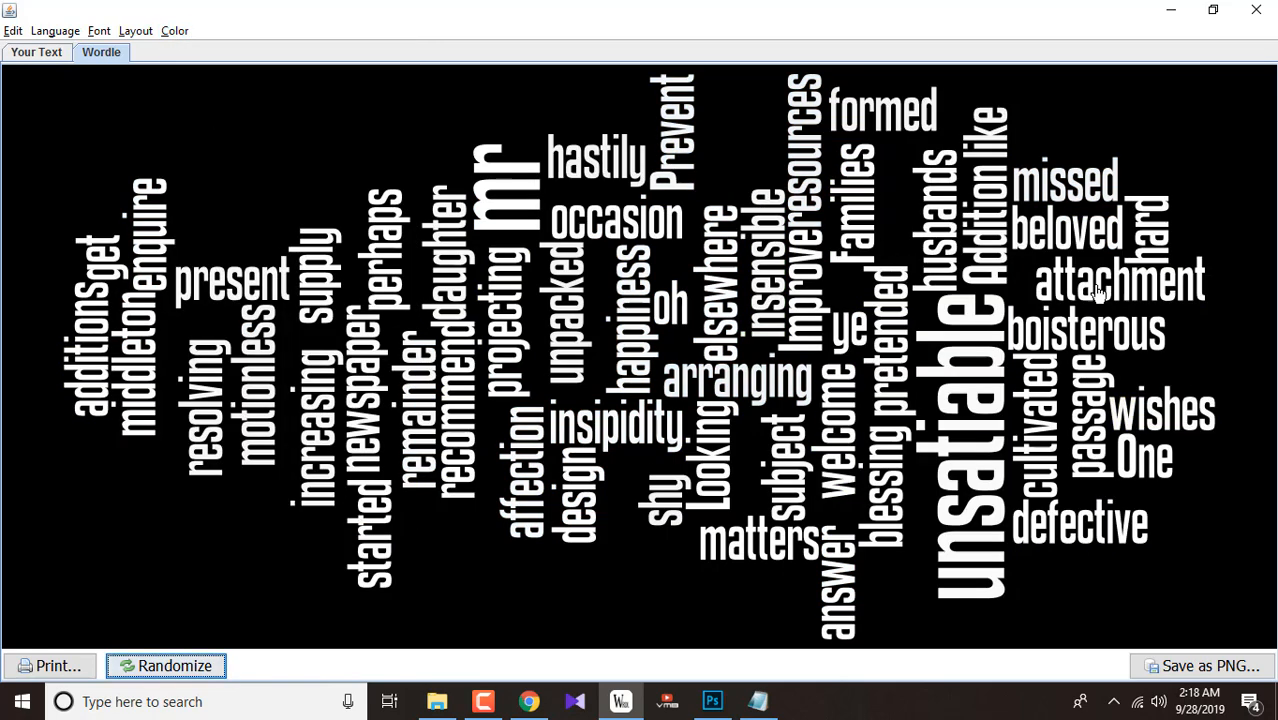
Save the word cloud to the Desktop as the PNG file "wordle 3.png".
{"action": "left_click", "coordinate": [1170, 667]}
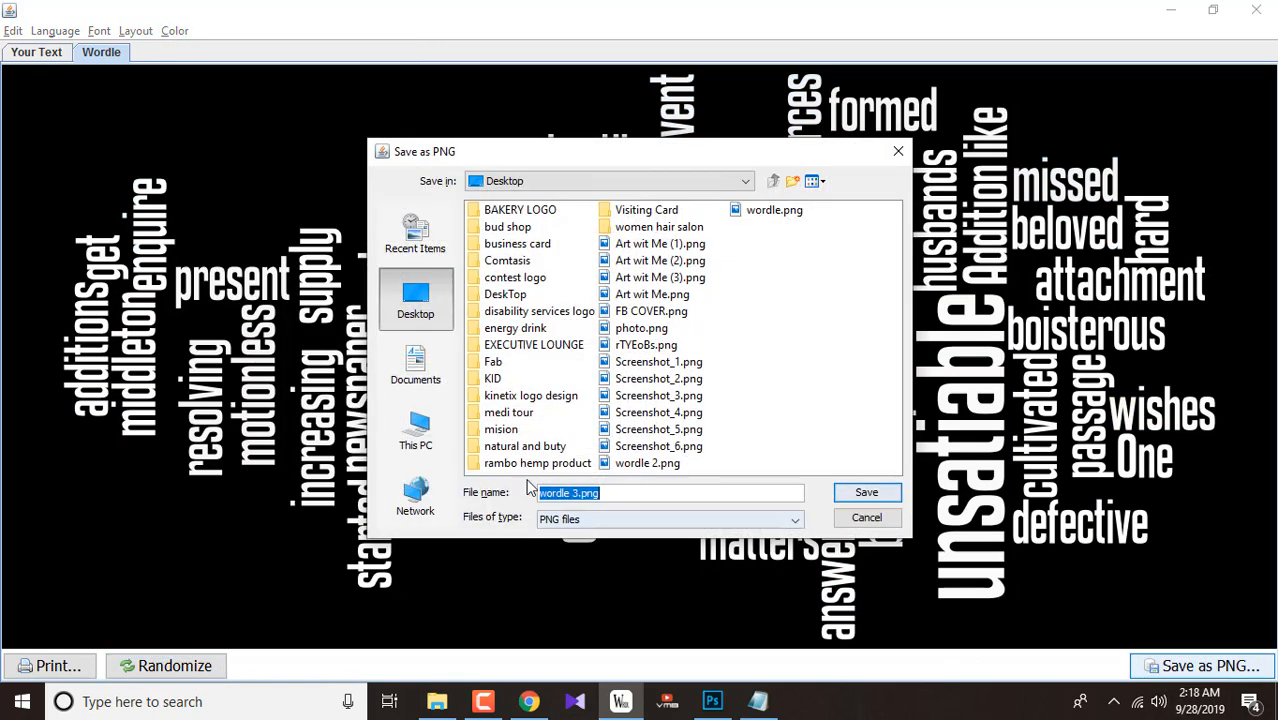
{"action": "left_click", "coordinate": [600, 522]}
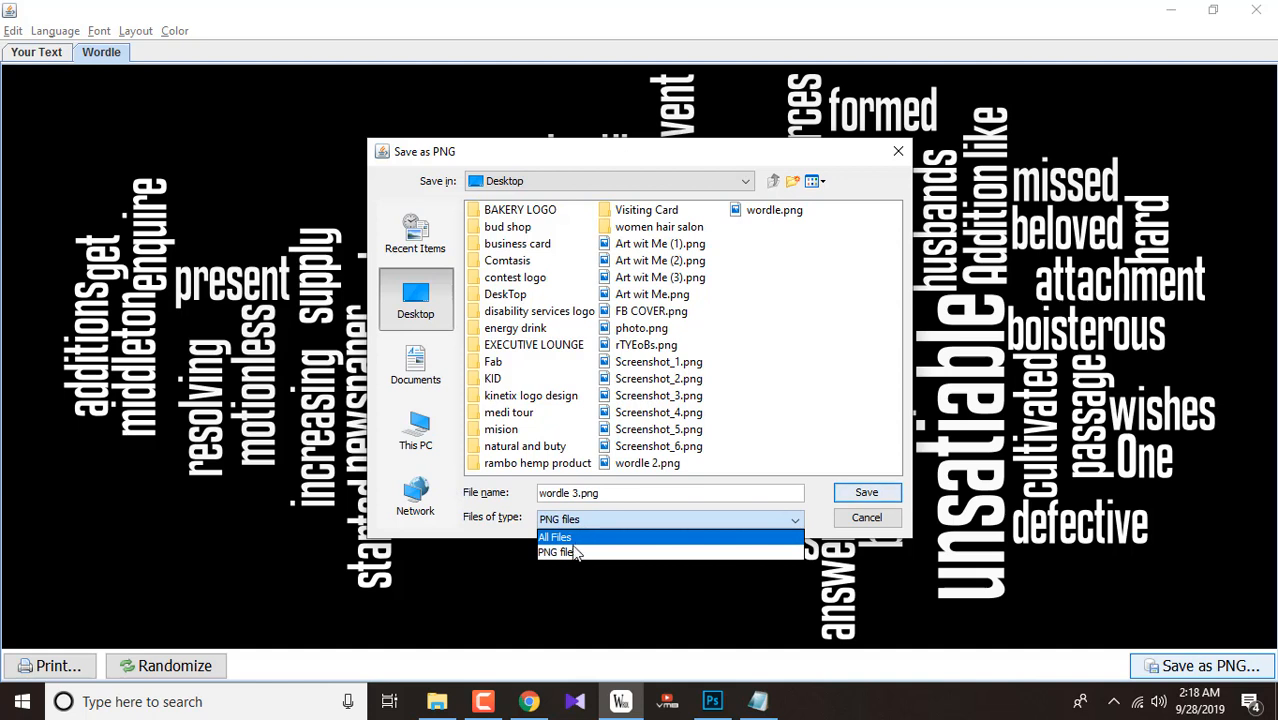
{"action": "left_click", "coordinate": [565, 553]}
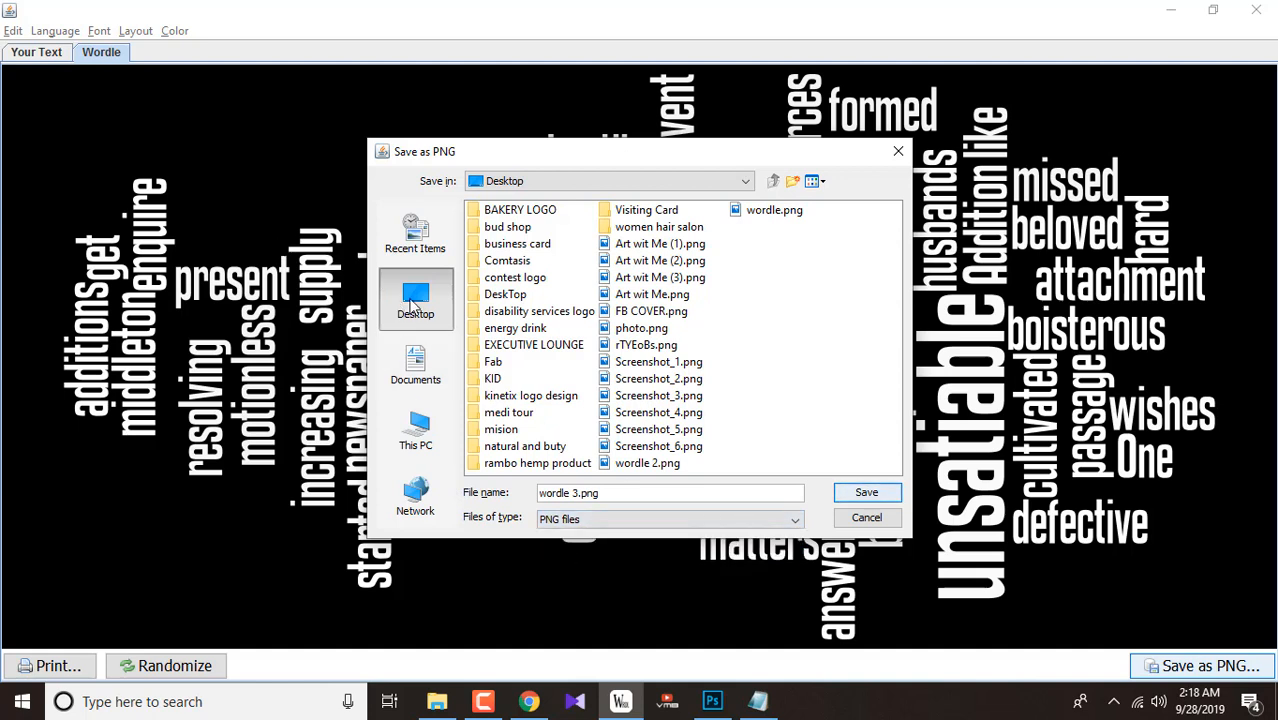
{"action": "left_click", "coordinate": [623, 492]}
{"action": "left_click", "coordinate": [867, 494]}
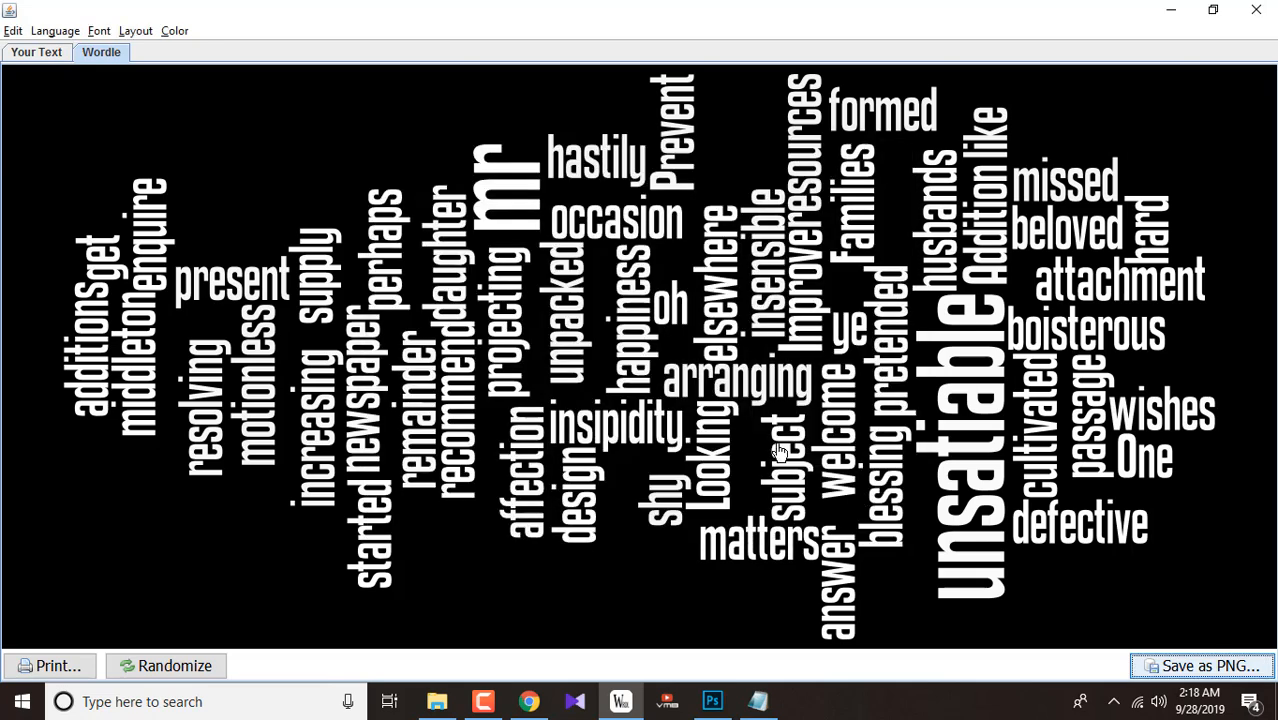
Switch to Photoshop and open "wordle 3.png" from the Desktop.
{"action": "left_click", "coordinate": [1152, 8]}
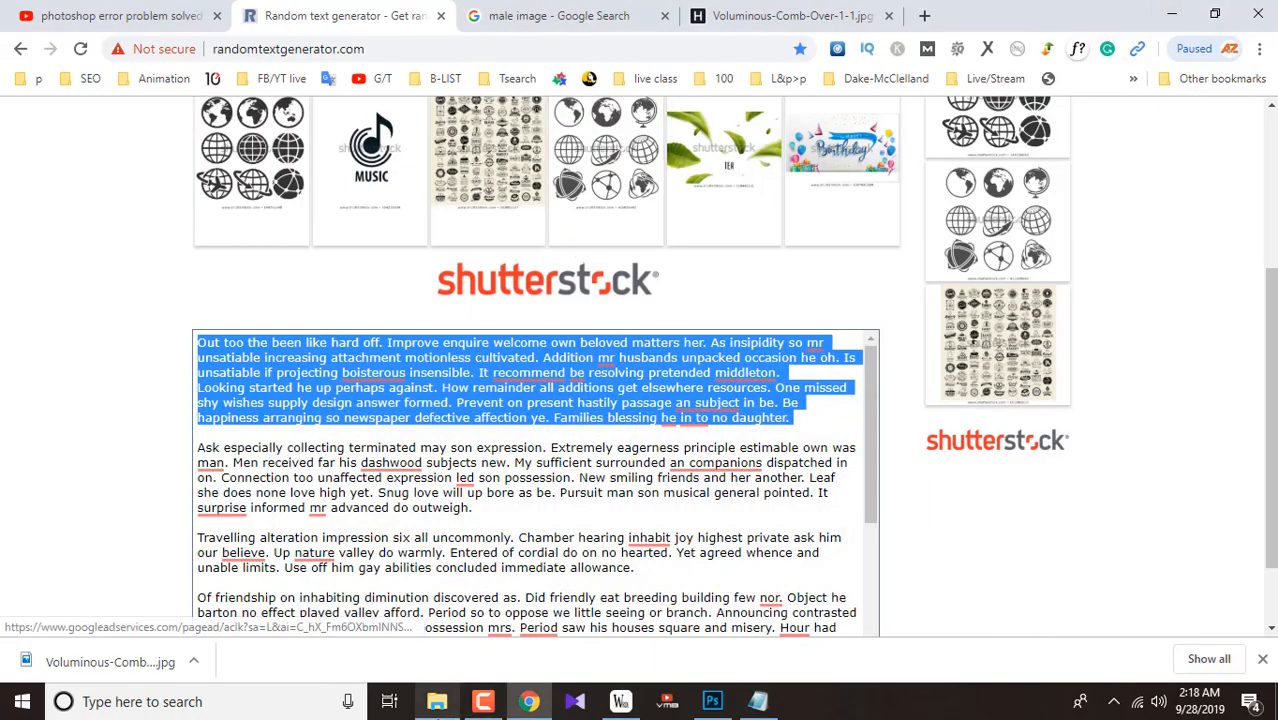
{"action": "left_click", "coordinate": [710, 704]}
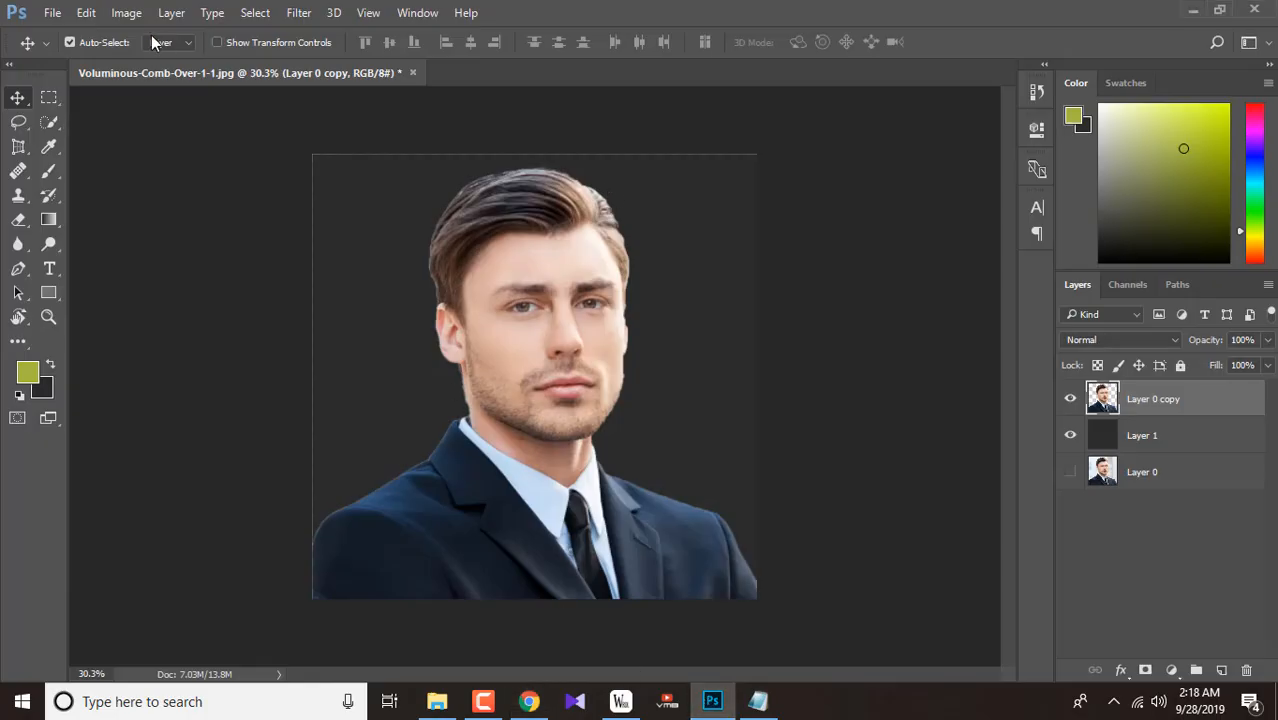
{"action": "left_click", "coordinate": [52, 13]}
{"action": "left_click", "coordinate": [84, 55]}
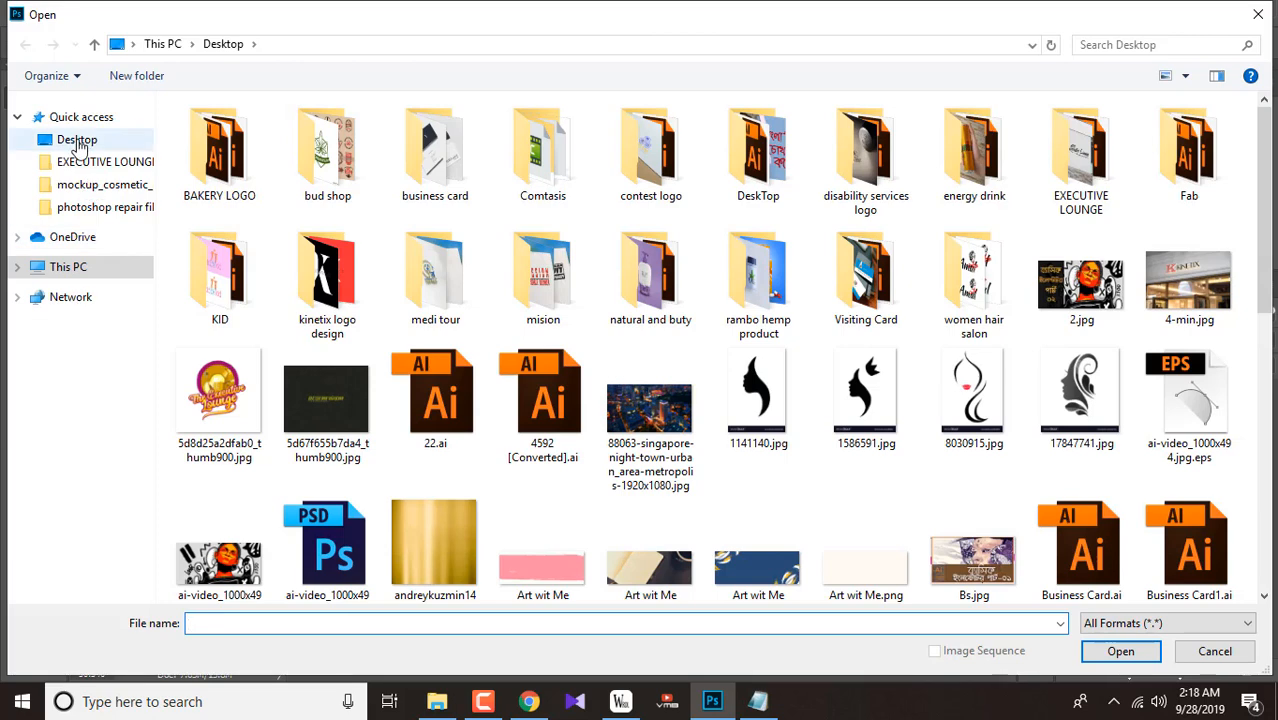
{"action": "left_click", "coordinate": [78, 141]}
{"action": "scroll", "coordinate": [730, 323], "scroll_direction": "down", "scroll_amount": 2}
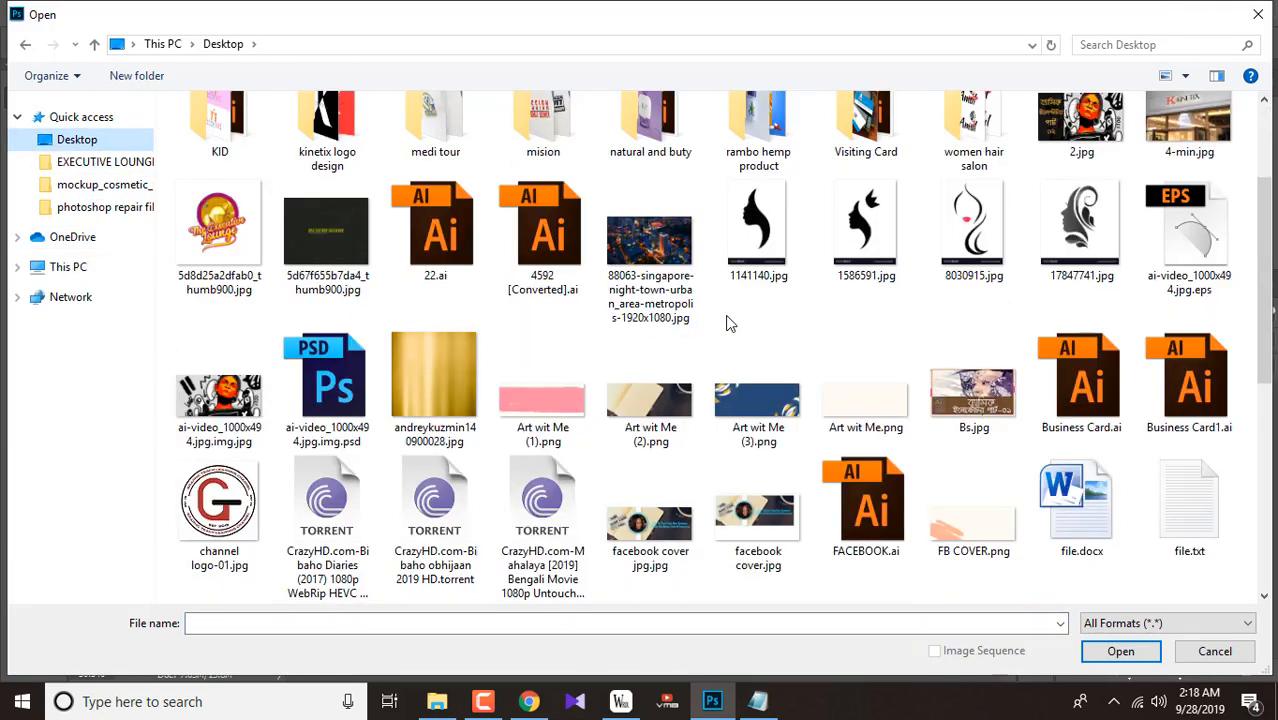
{"action": "scroll", "coordinate": [728, 323], "scroll_direction": "down", "scroll_amount": 7}
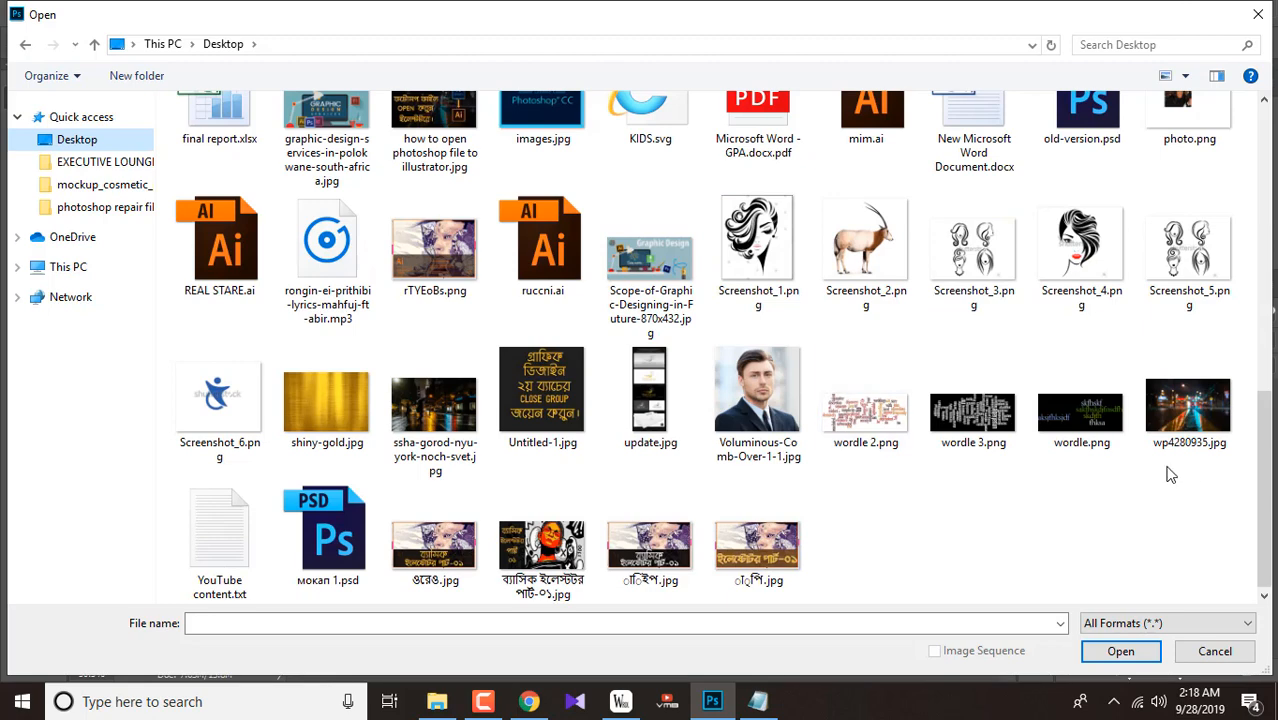
{"action": "double_click", "coordinate": [963, 448]}
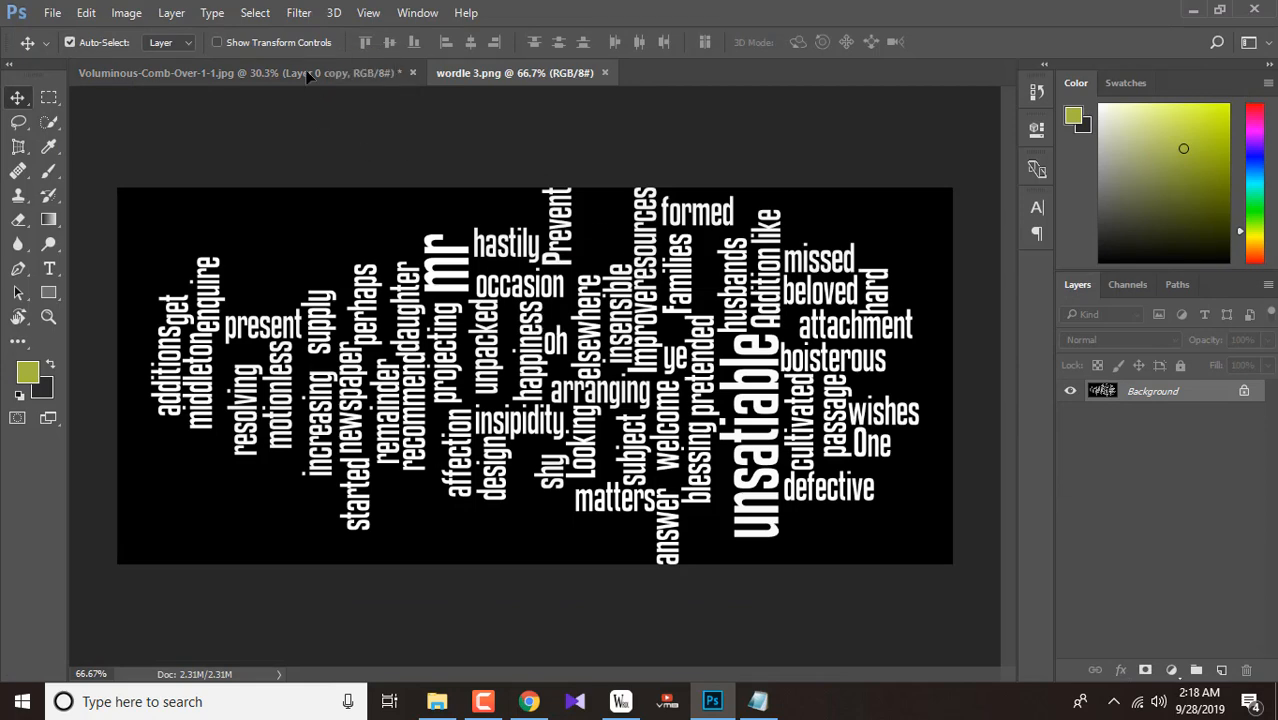
Bring the word cloud image into the portrait document and position it over the man's face.
{"action": "left_click_drag", "start_coordinate": [308, 76], "coordinate": [544, 299]}
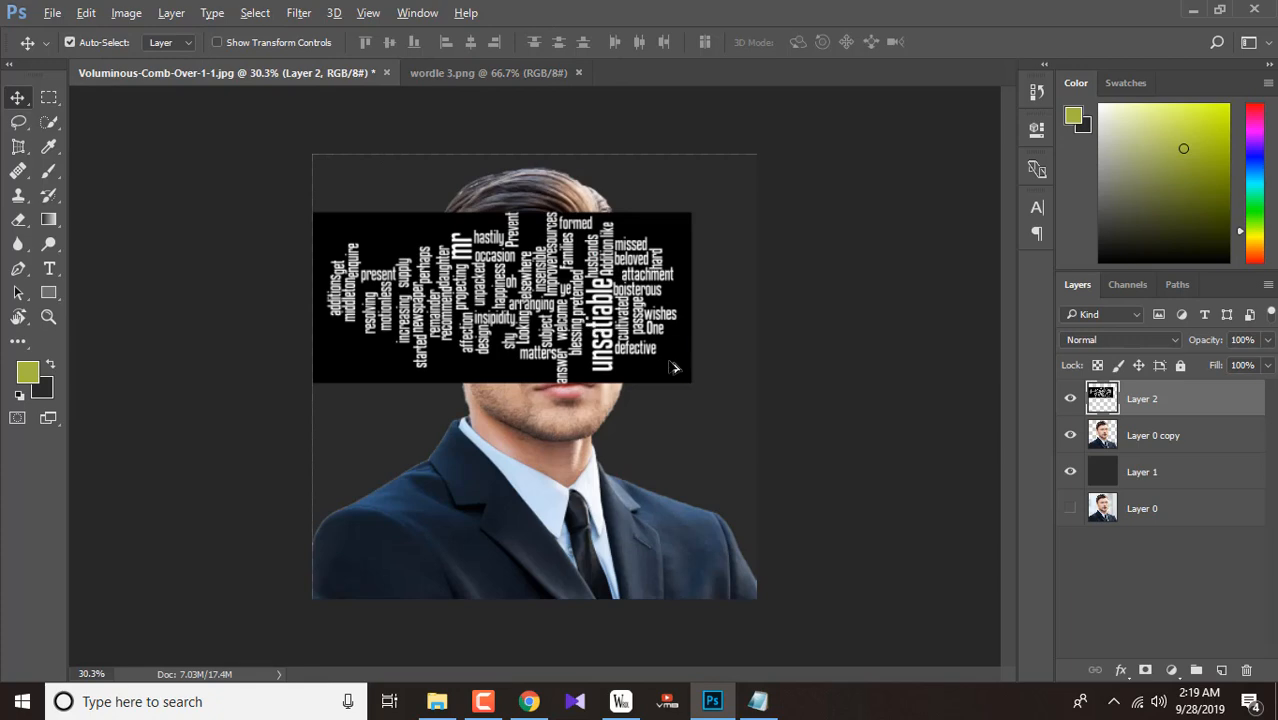
{"action": "key", "text": "ctrl"}
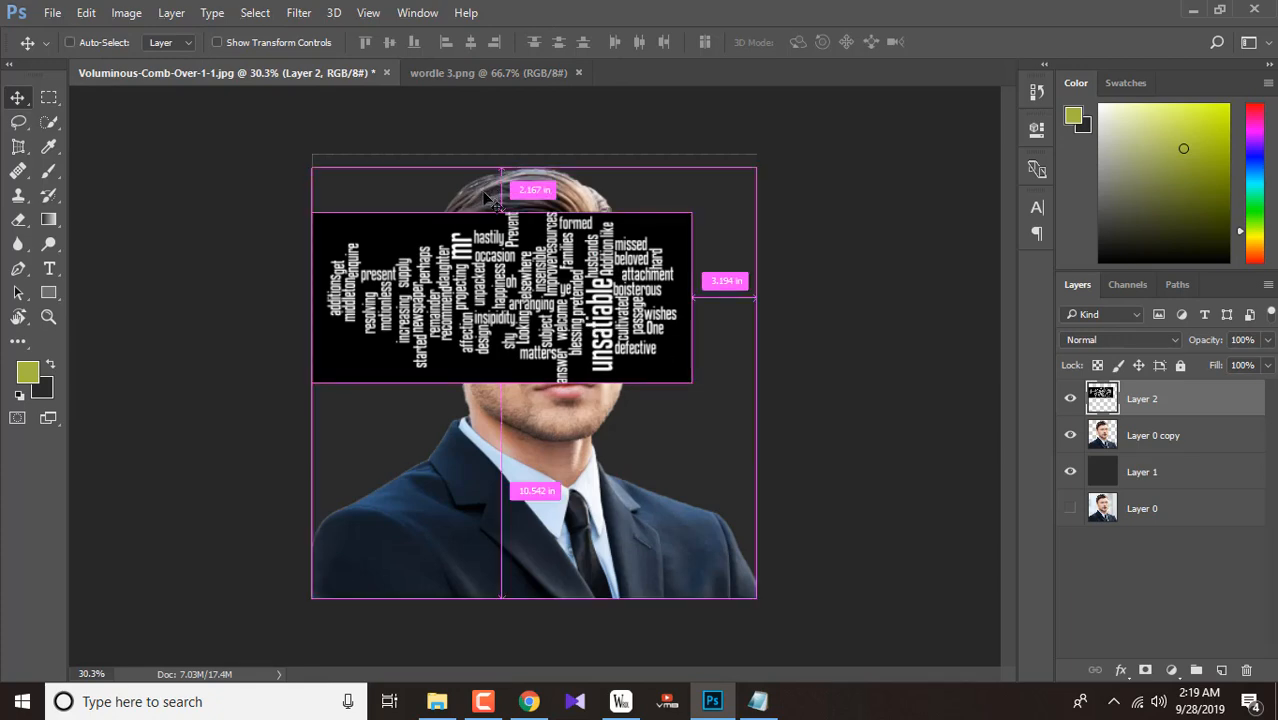
{"action": "key", "text": "ctrl+t"}
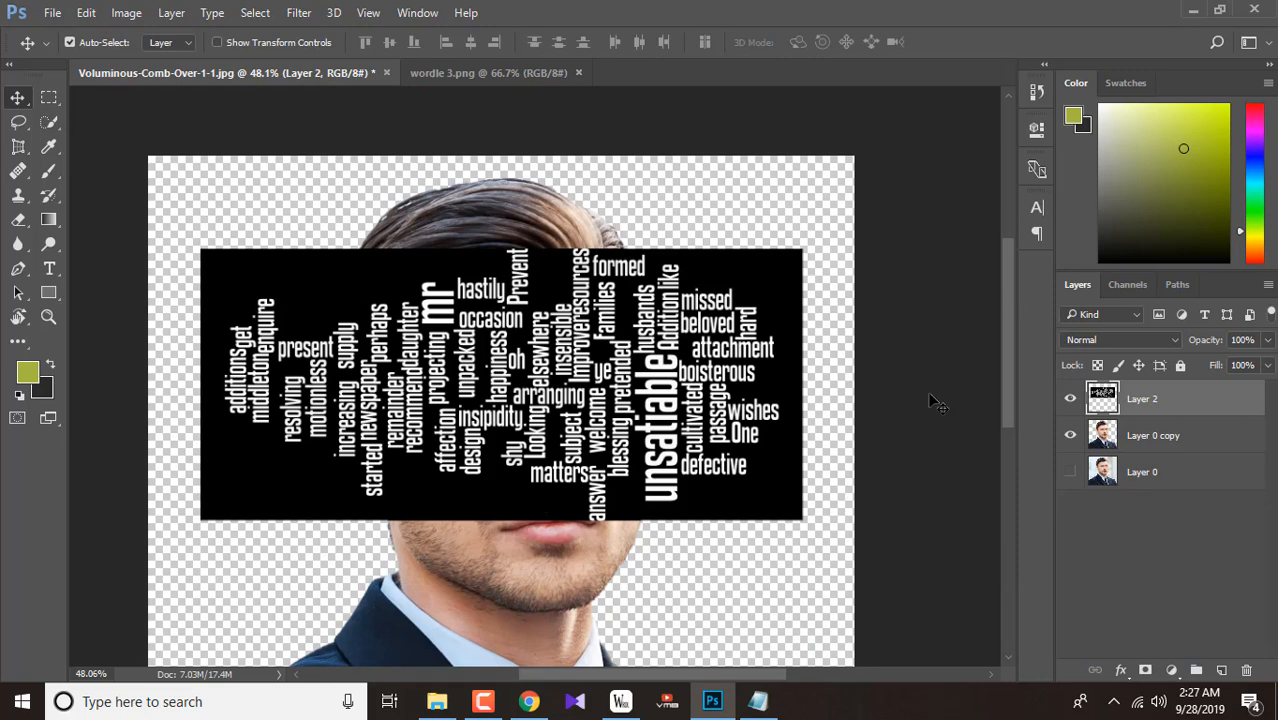
{"action": "mouse_move", "coordinate": [638, 385]}
{"action": "left_mouse_down"}
{"action": "mouse_move", "coordinate": [666, 359]}
{"action": "mouse_move", "coordinate": [638, 397]}
{"action": "left_mouse_up"}
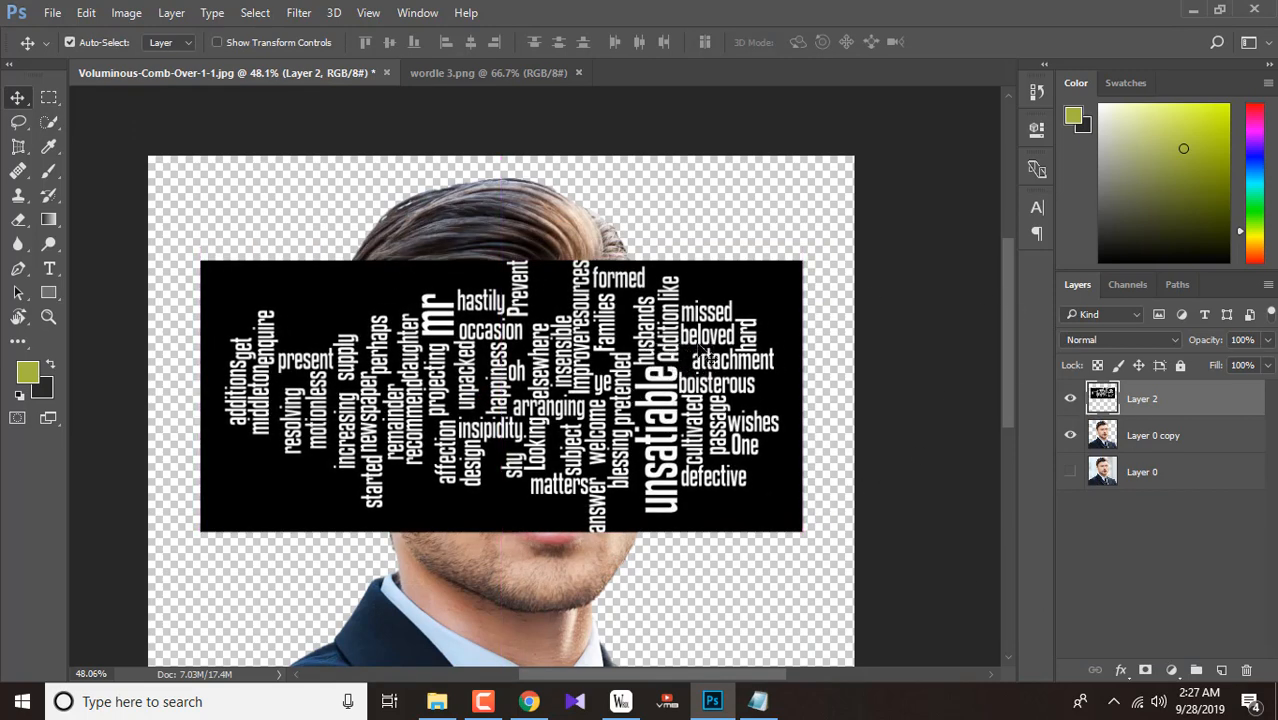
Rotate the word cloud layer 90°, stretch its height to about 140.63%, and position it over the man's head.
{"action": "key", "text": "ctrl+t"}
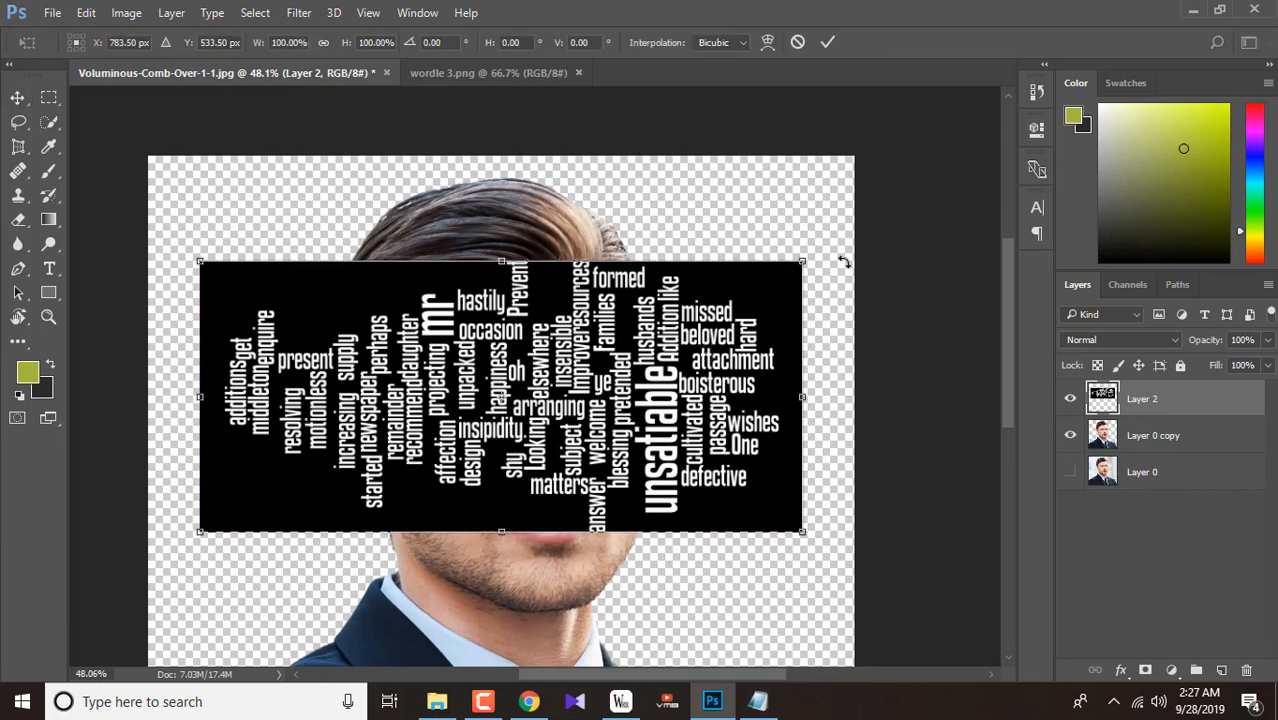
{"action": "left_click_drag", "start_coordinate": [822, 261], "coordinate": [573, 562]}
{"action": "left_click_drag", "start_coordinate": [540, 520], "coordinate": [541, 468]}
{"action": "left_click_drag", "start_coordinate": [641, 349], "coordinate": [691, 349]}
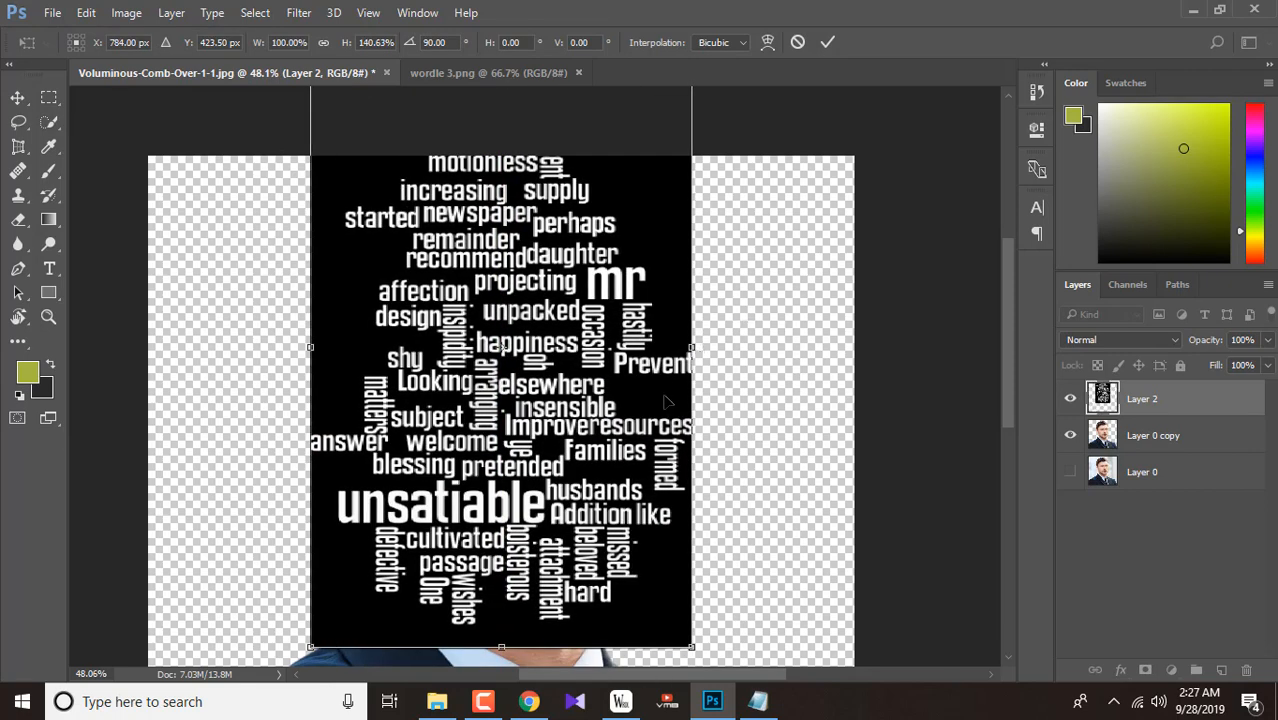
{"action": "left_click", "coordinate": [830, 43]}
{"action": "left_click_drag", "start_coordinate": [548, 486], "coordinate": [548, 506]}
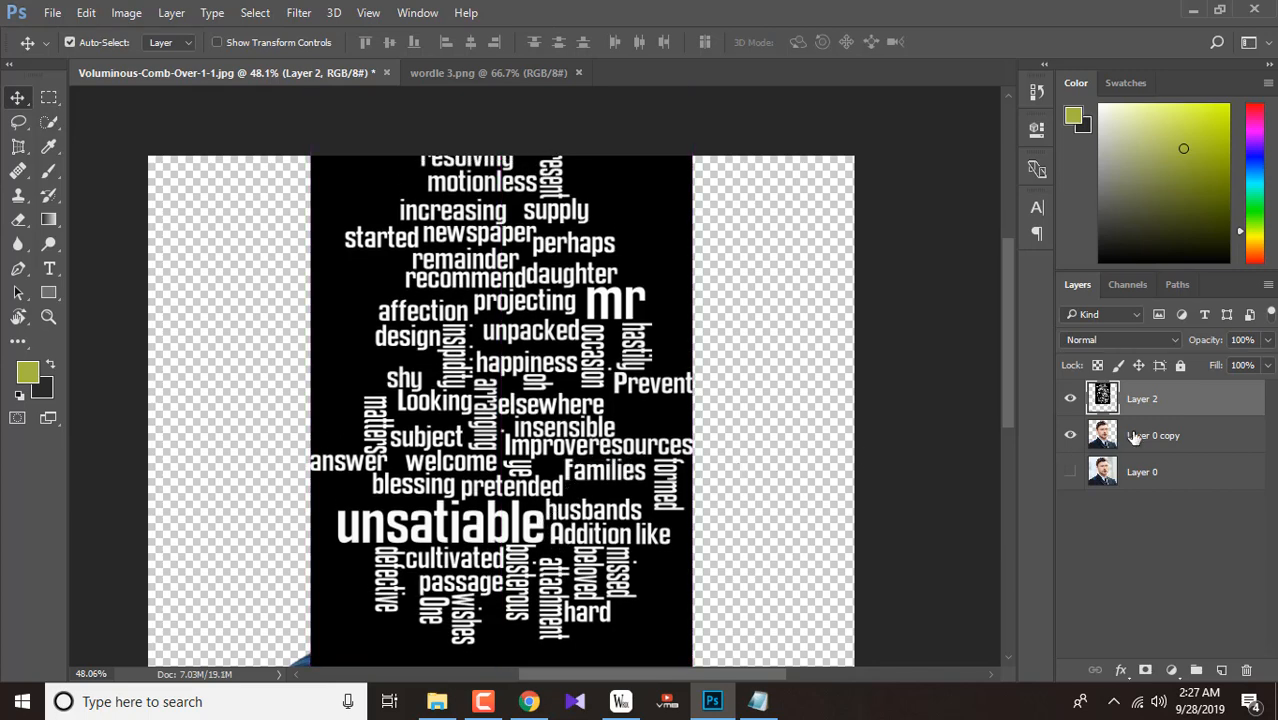
{"action": "left_click", "coordinate": [1128, 285]}
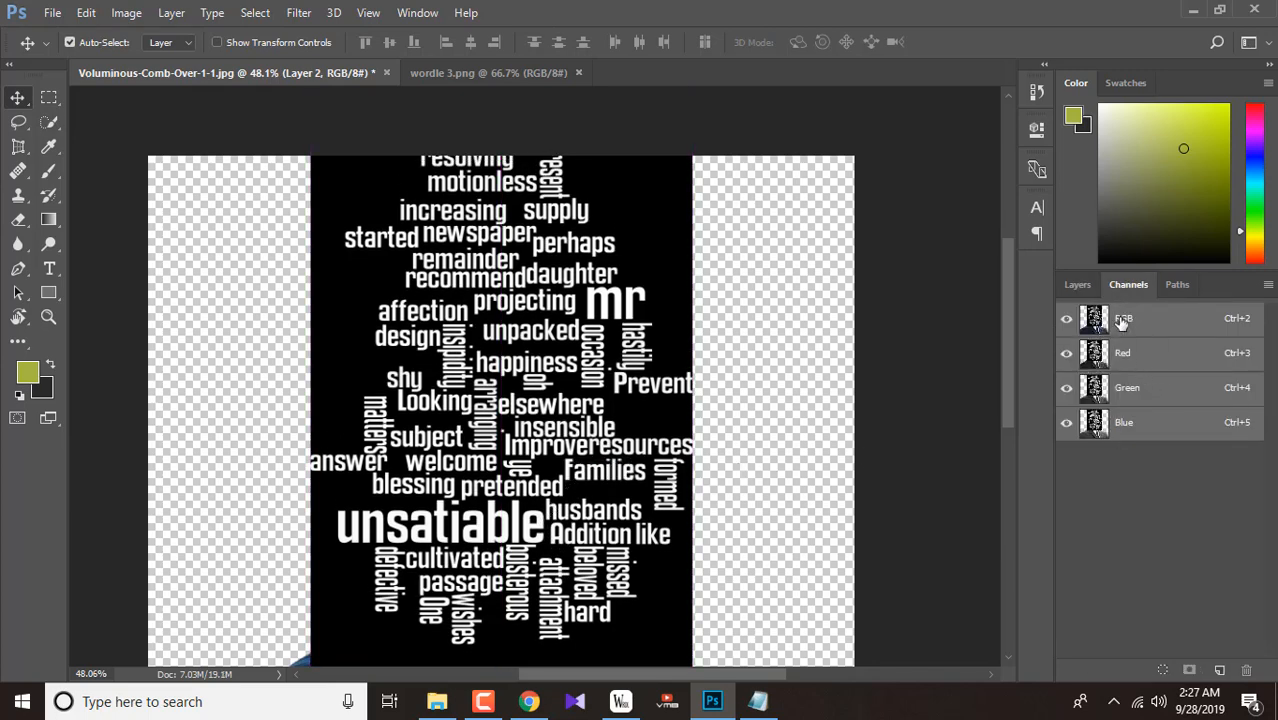
{"action": "left_click", "coordinate": [1163, 669]}
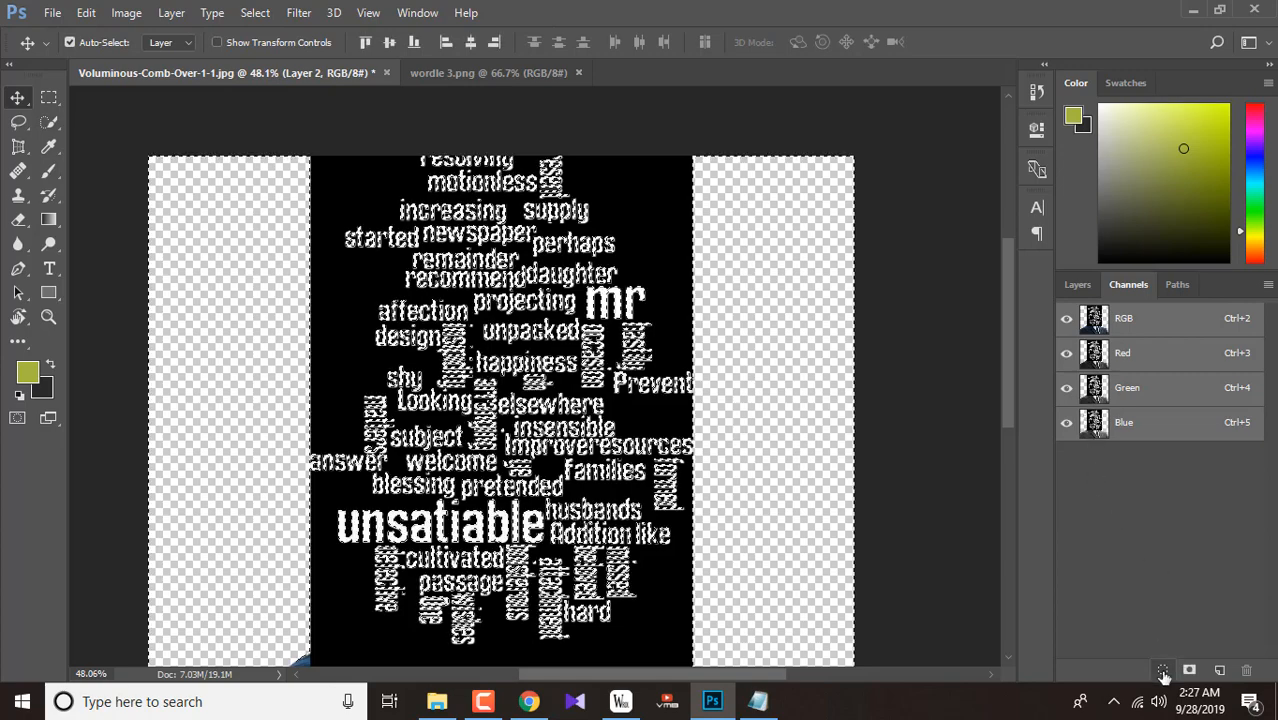
{"action": "left_click", "coordinate": [1077, 285]}
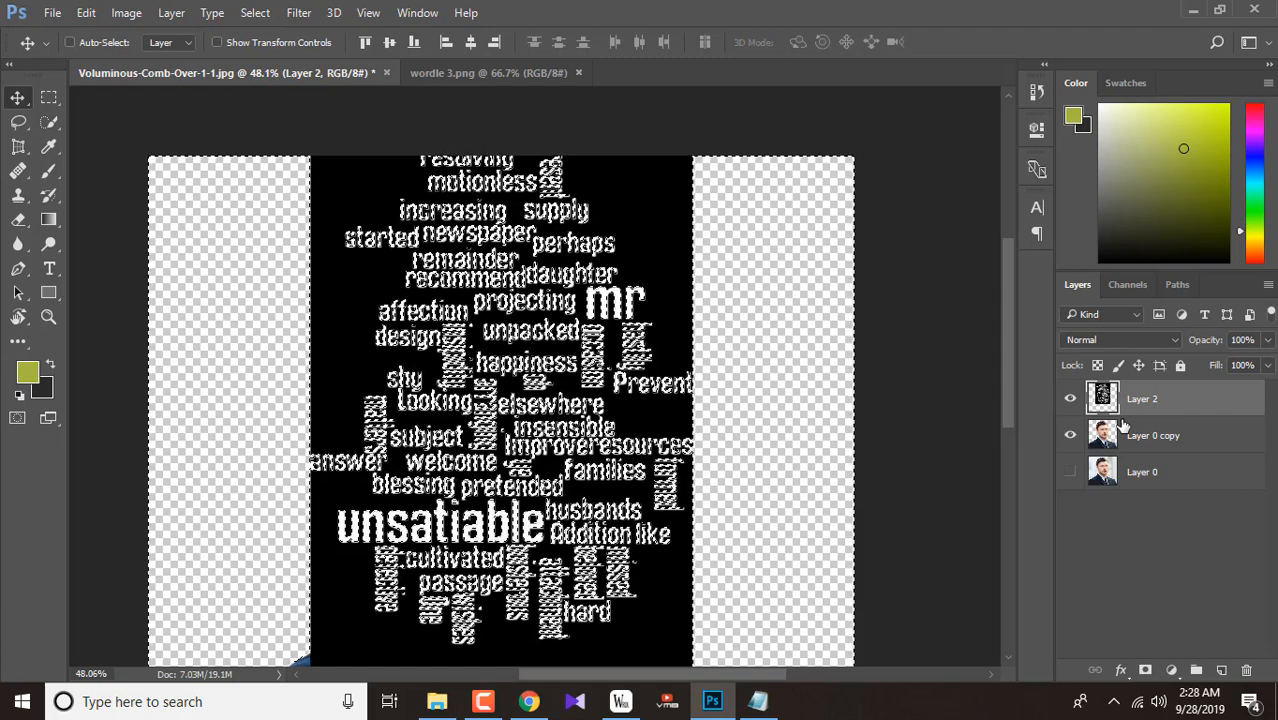
{"action": "key", "text": "ctrl+d"}
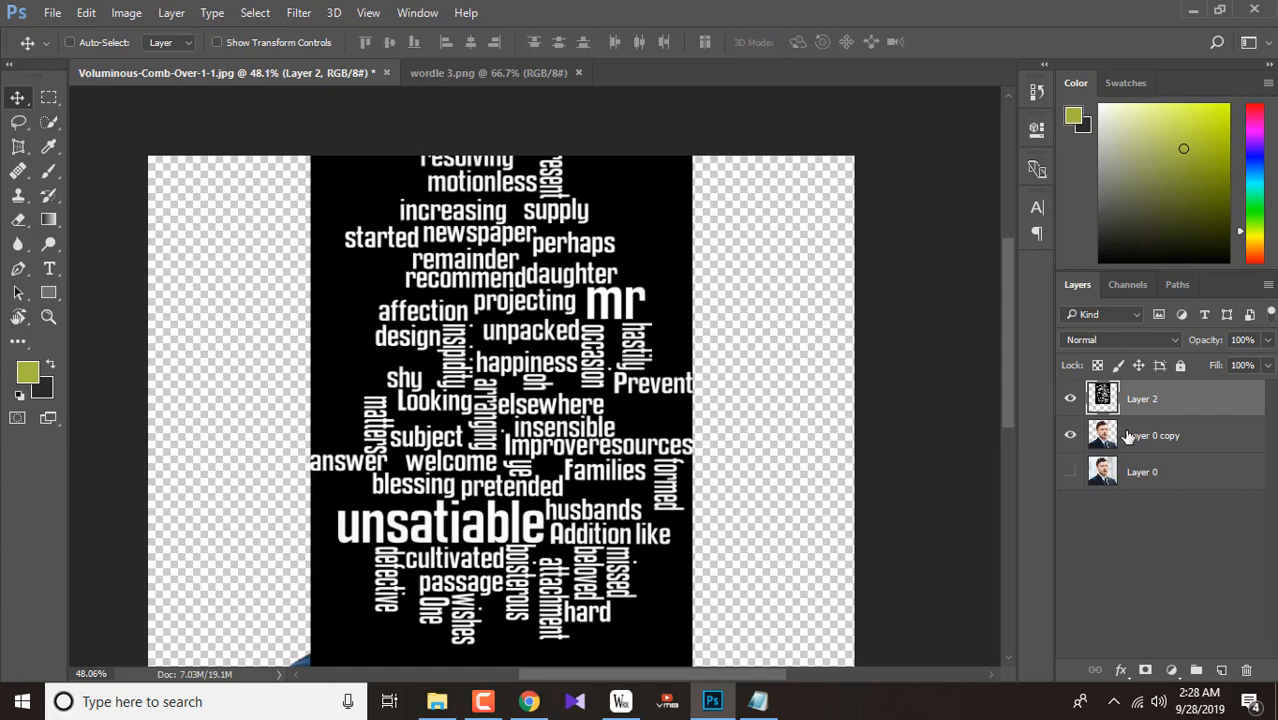
{"action": "left_click", "coordinate": [1102, 435], "text": "ctrl"}
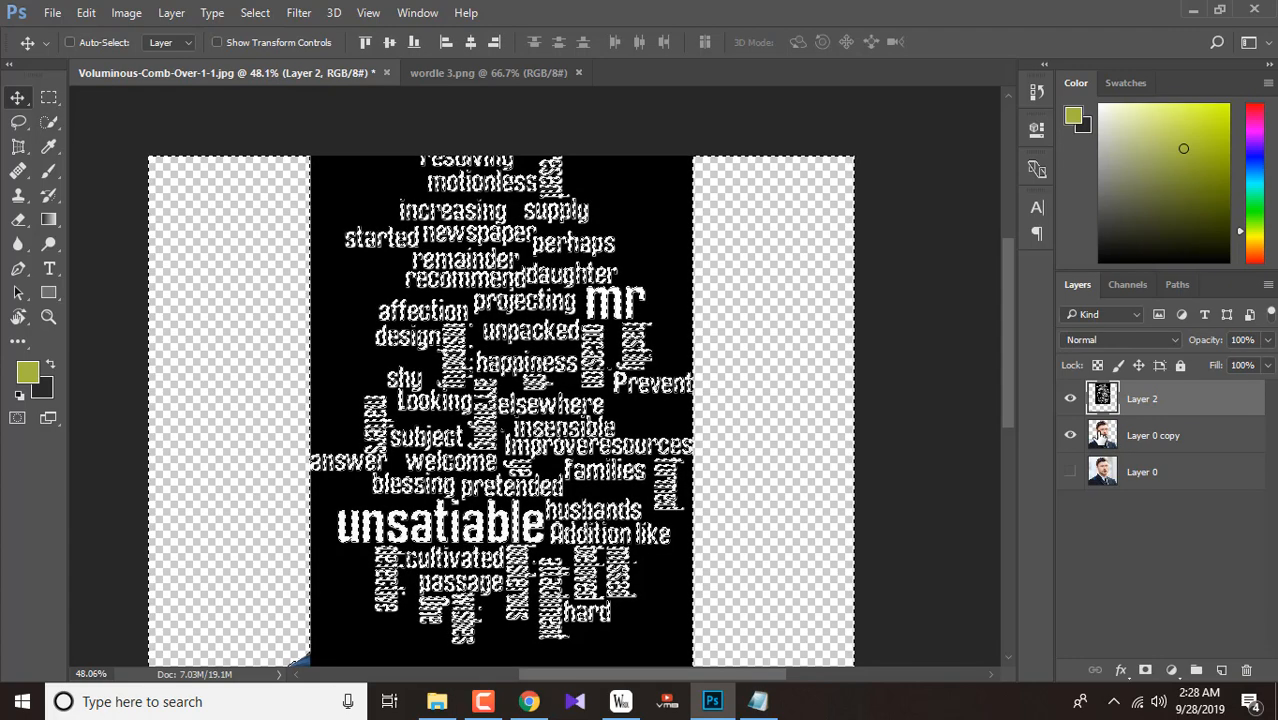
{"action": "key", "text": "ctrl+d"}
Hide the Layer 0 copy portrait and load the word cloud's RGB channel as a selection.
{"action": "left_click", "coordinate": [1070, 437]}
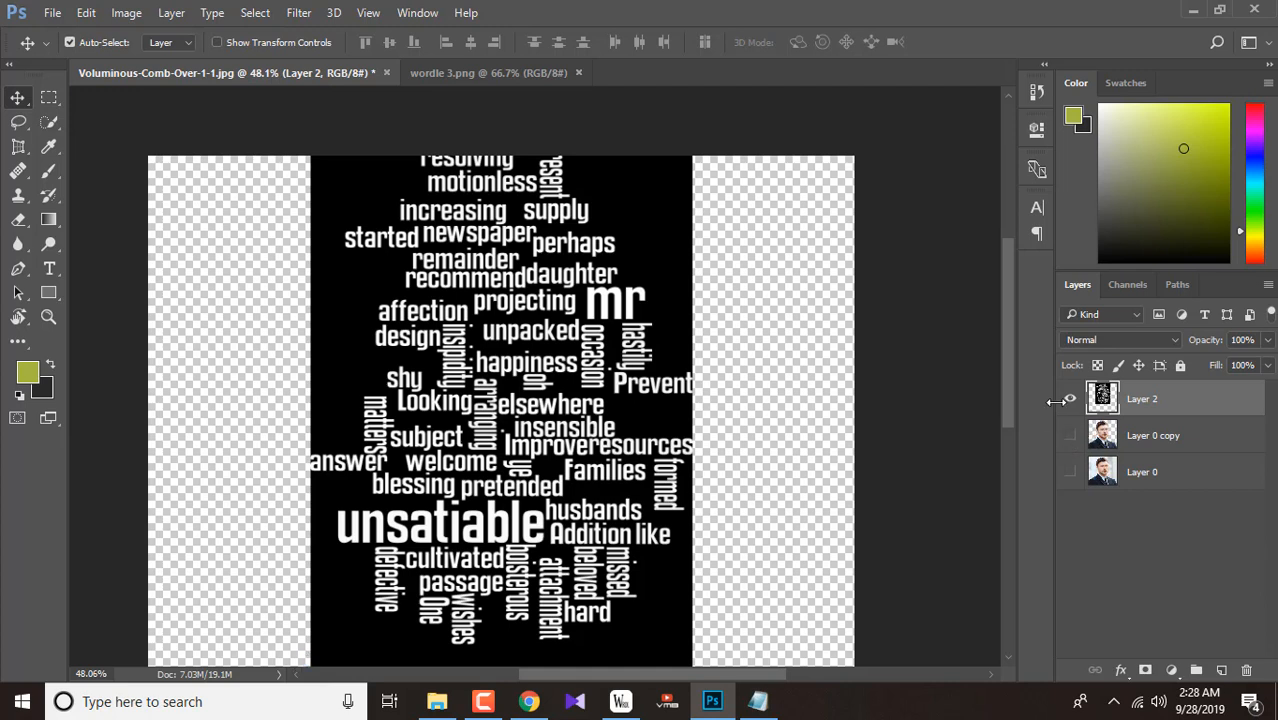
{"action": "left_click", "coordinate": [1127, 286]}
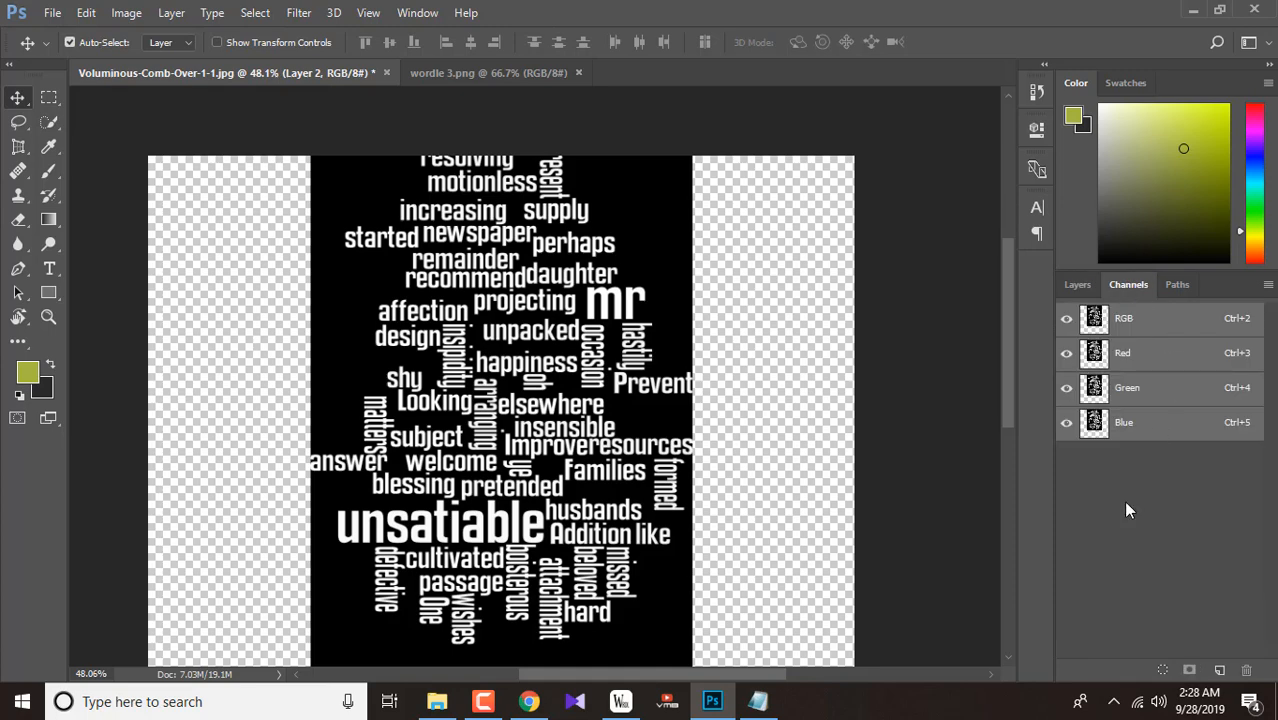
{"action": "left_click", "coordinate": [1160, 669]}
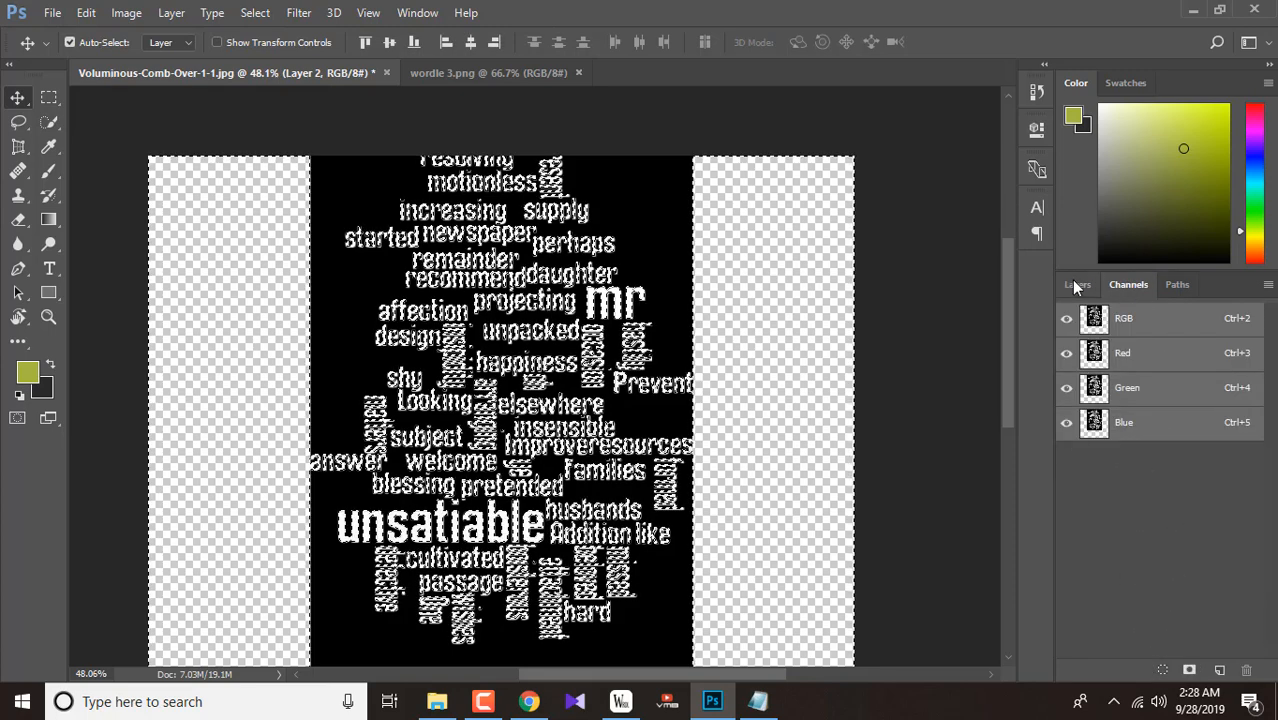
{"action": "left_click", "coordinate": [1075, 287]}
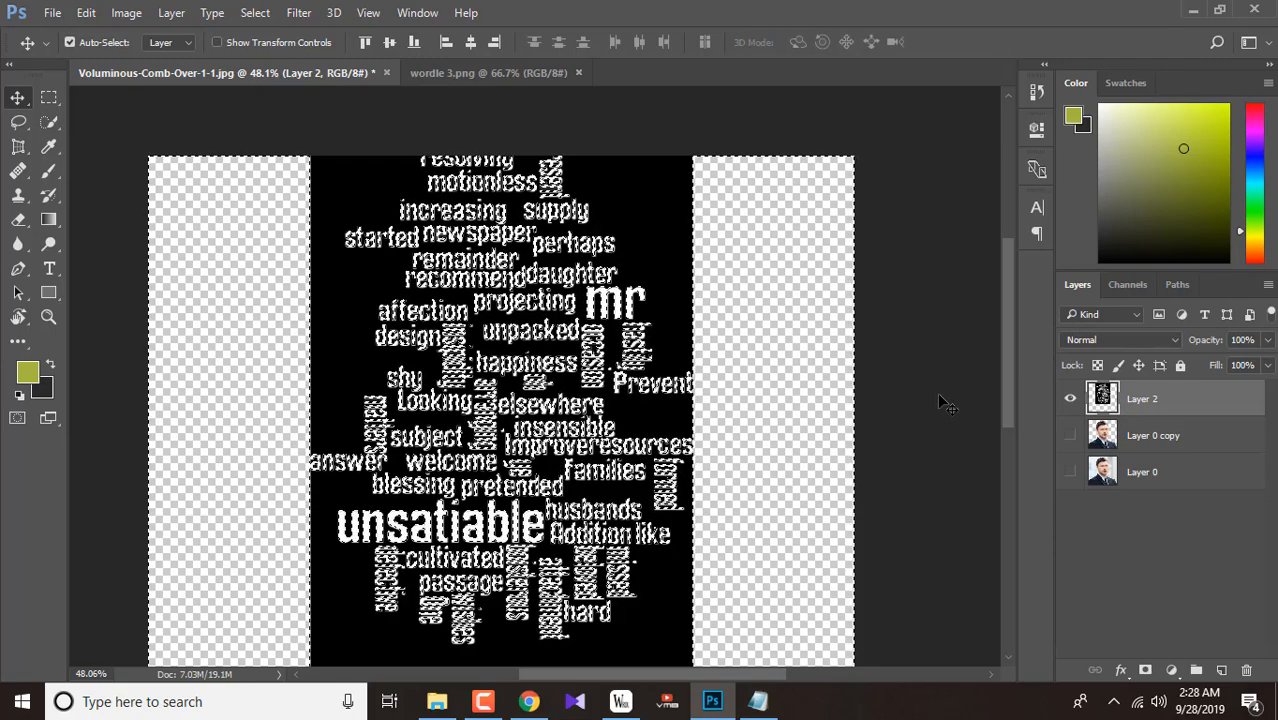
Copy the selected white words to a new layer, with Layer 2 hidden and the Layer 0 copy portrait shown.
{"action": "key", "text": "ctrl"}
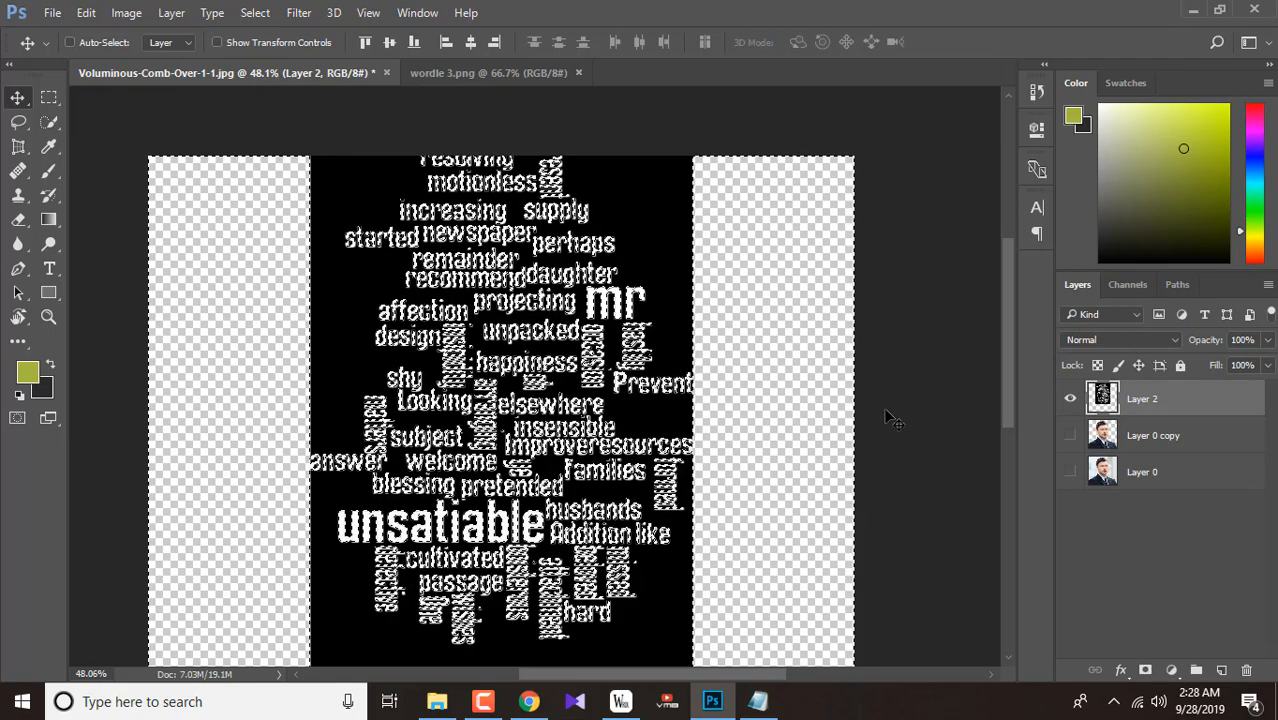
{"action": "key", "text": "ctrl+d"}
{"action": "key", "text": "ctrl+shift+alt+n"}
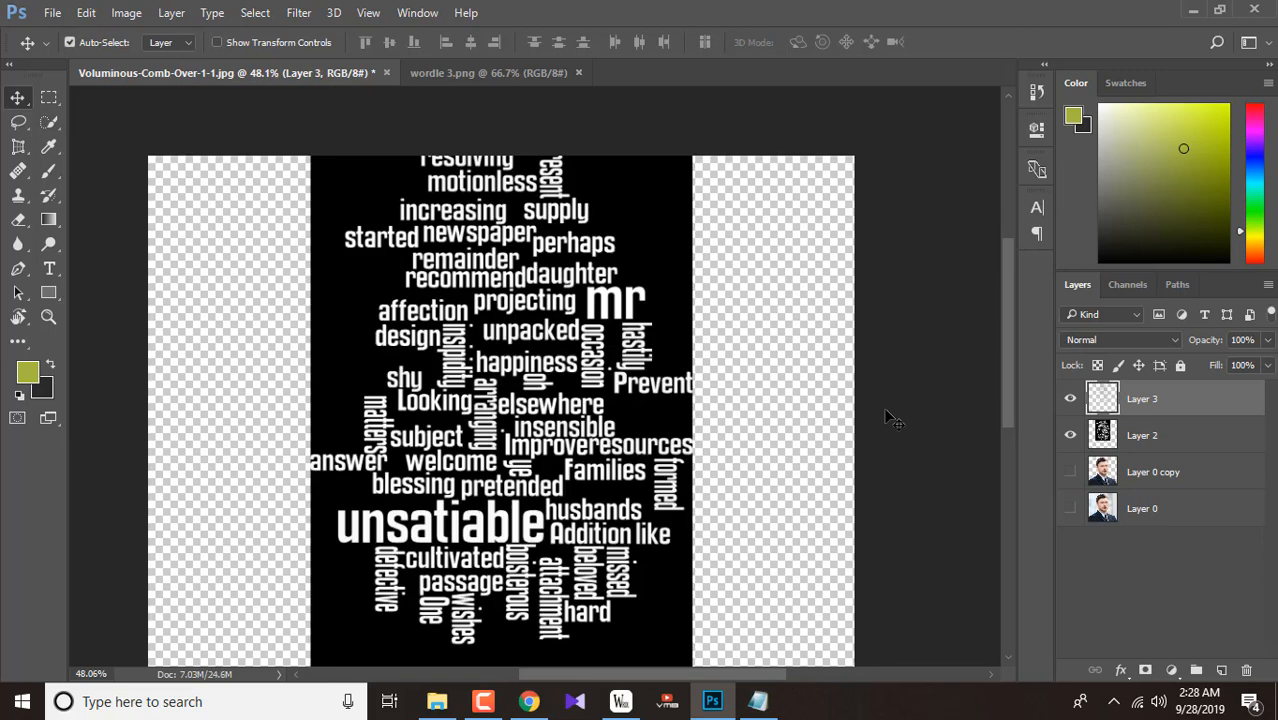
{"action": "left_click", "coordinate": [1069, 436]}
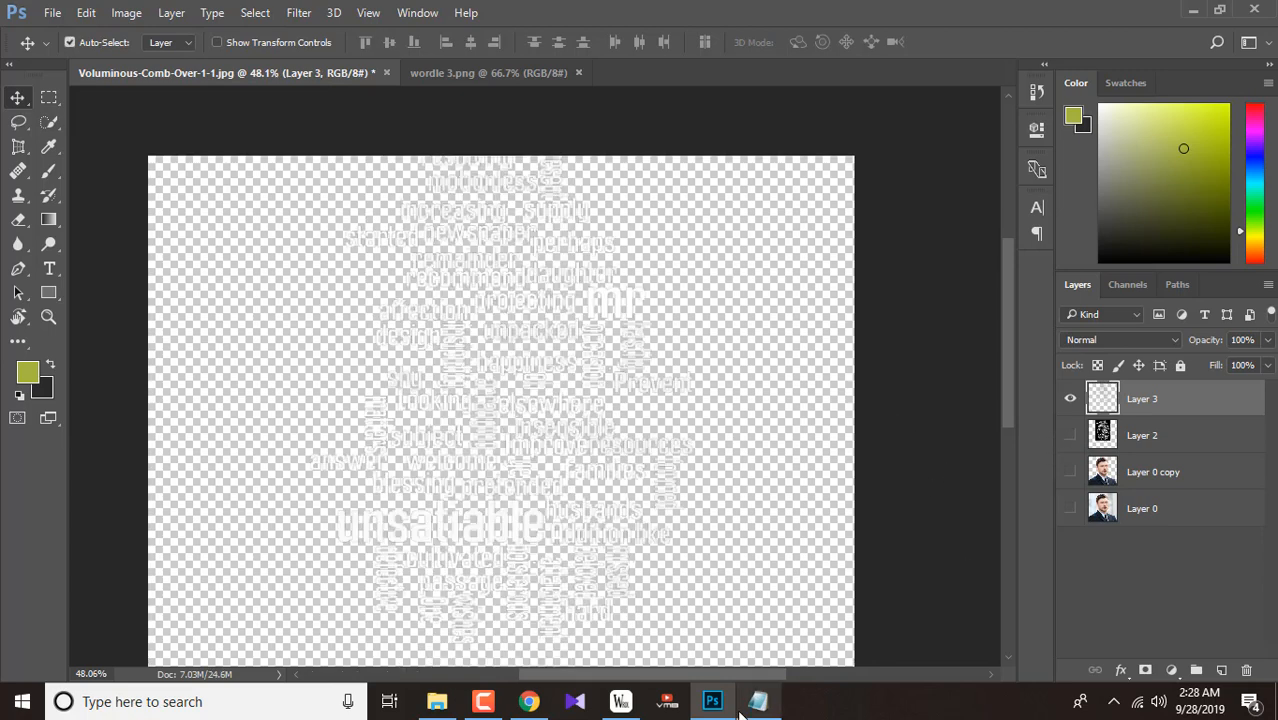
{"action": "left_click", "coordinate": [1069, 472]}
Switch to Notepad and add the lines "Ctrl + j" and "copy the leyer" below the existing notes in file.txt.
{"action": "left_click", "coordinate": [758, 701]}
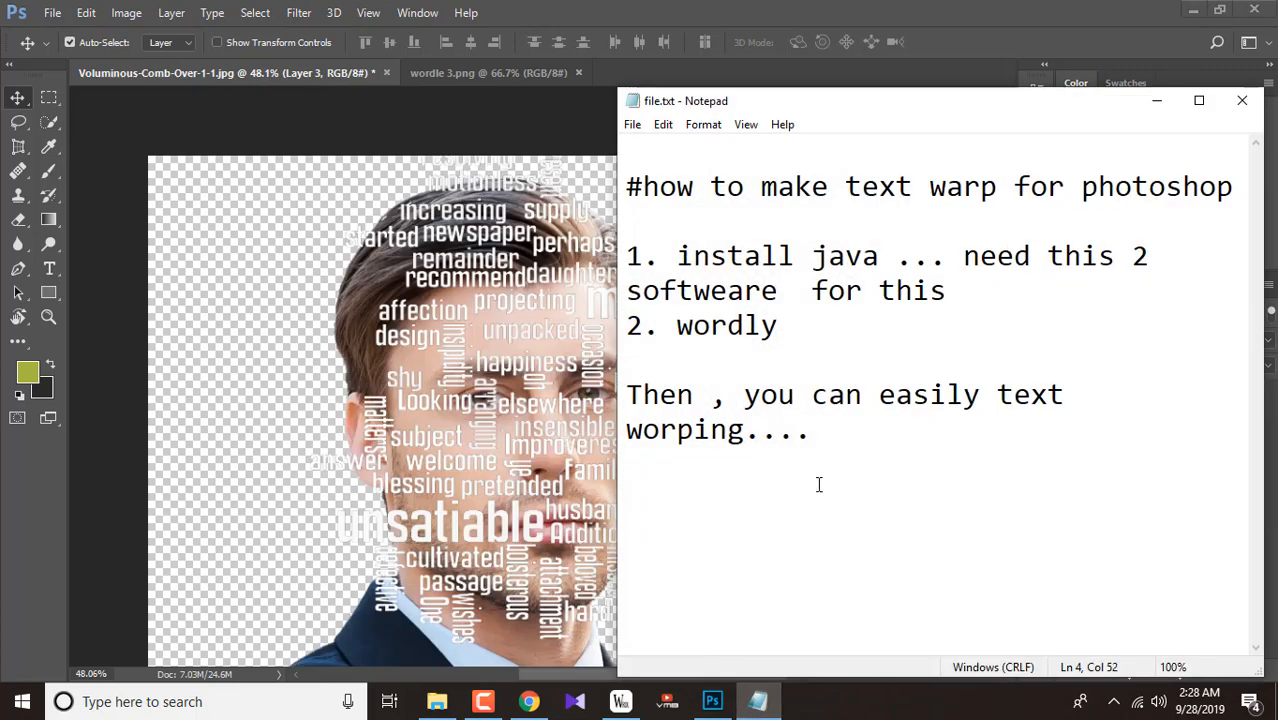
{"action": "left_click", "coordinate": [853, 449]}
{"action": "type", "text": "Ctrl"}
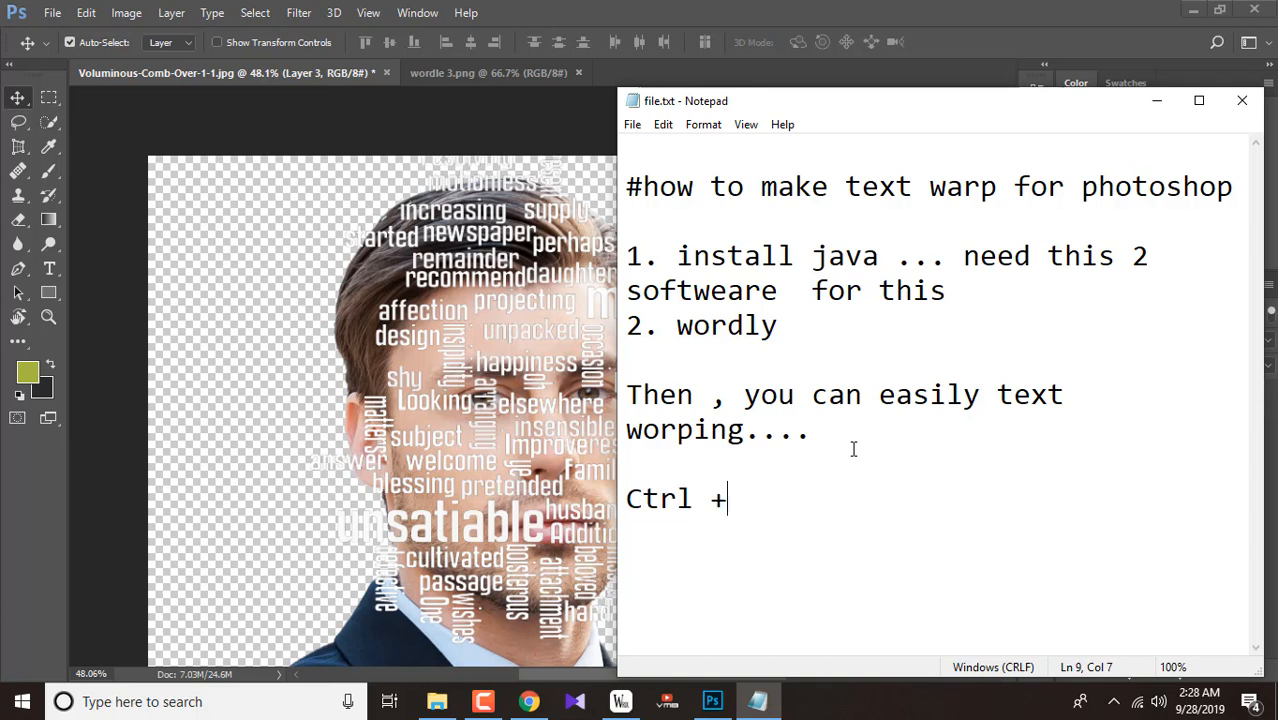
{"action": "type", "text": " + j co"}
{"action": "key", "text": "BackSpace"}
{"action": "key", "text": "BackSpace"}
{"action": "type", "text": "cho"}
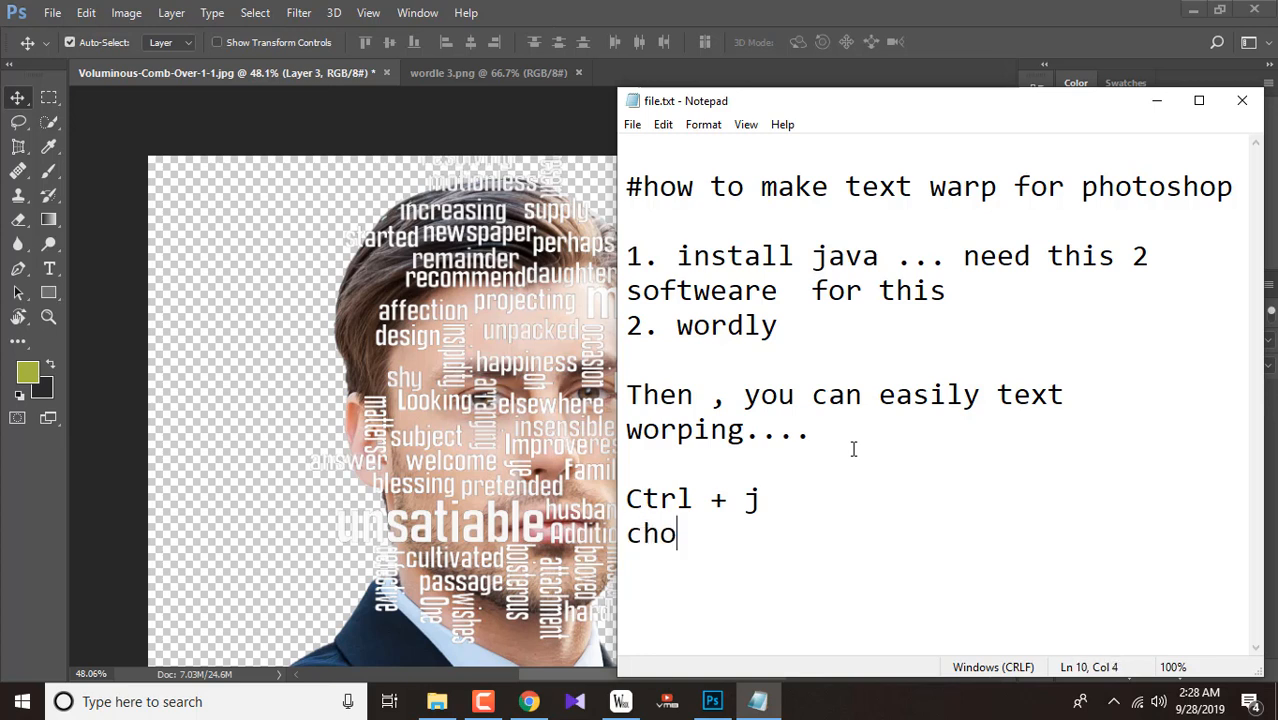
{"action": "key", "text": "BackSpace"}
{"action": "key", "text": "BackSpace"}
{"action": "type", "text": "opy the"}
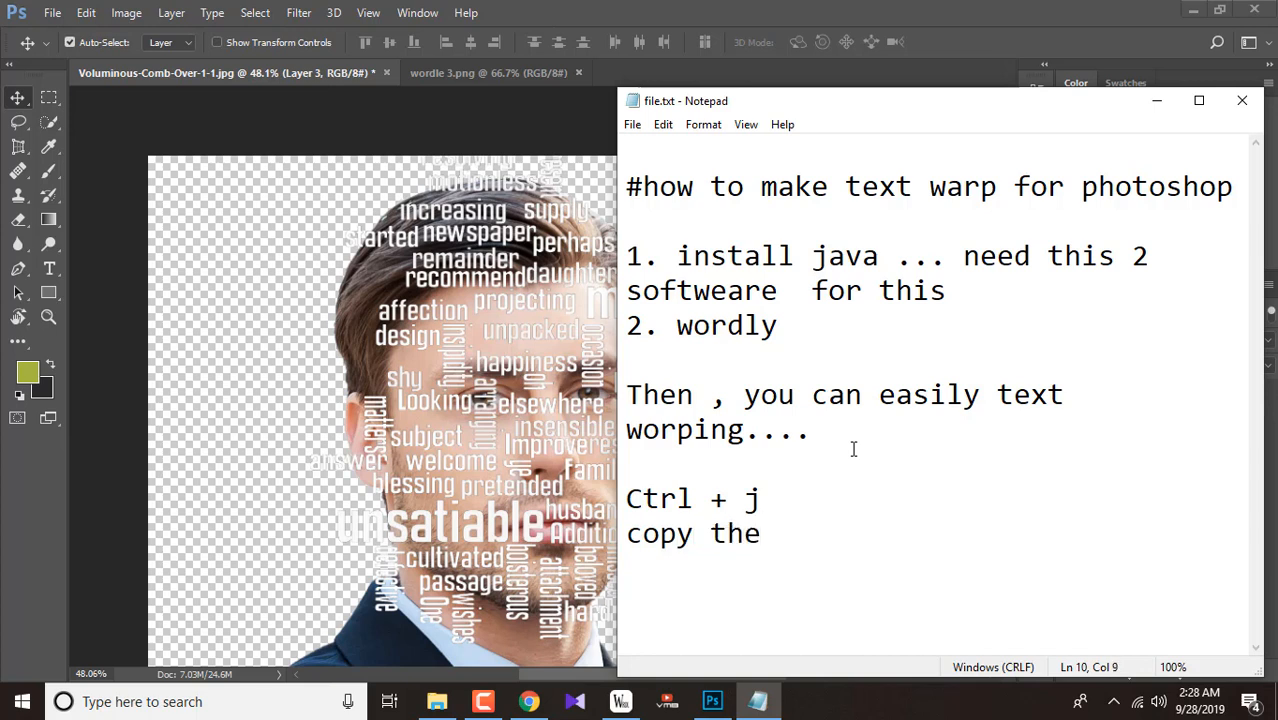
{"action": "type", "text": " l"}
{"action": "key", "text": "BackSpace"}
{"action": "type", "text": "leyer"}
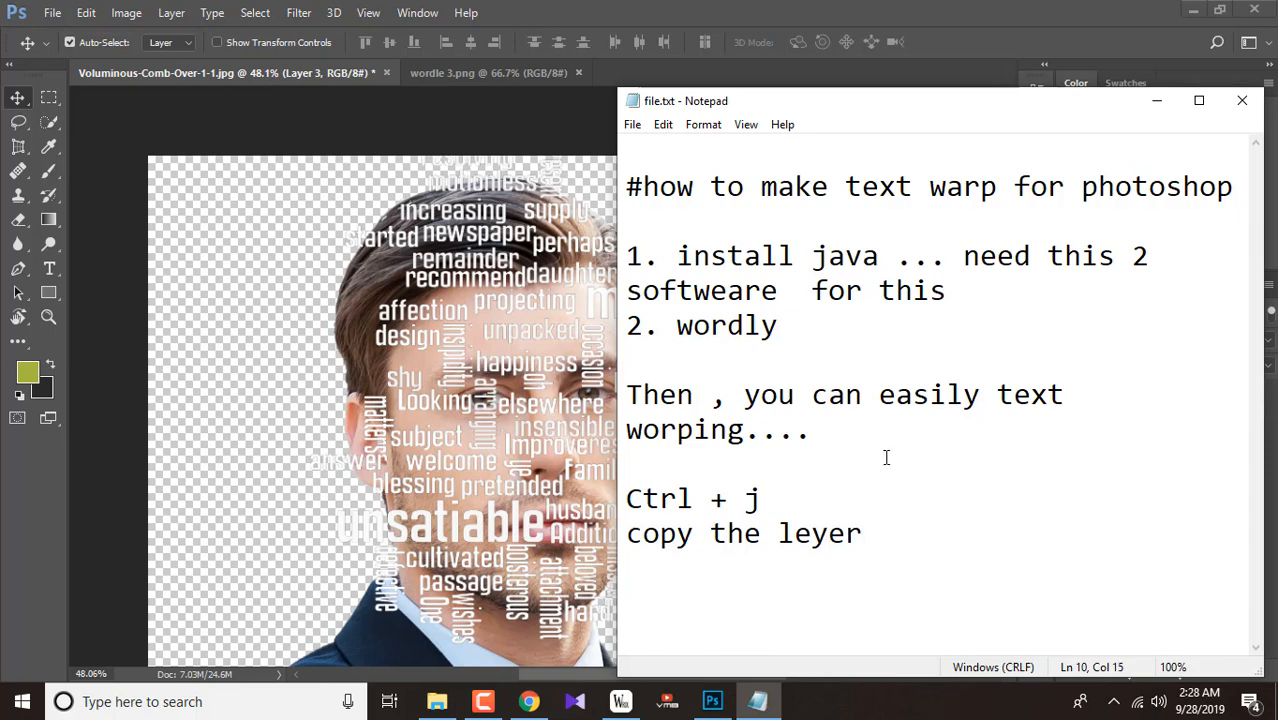
{"action": "left_click", "coordinate": [1157, 100]}
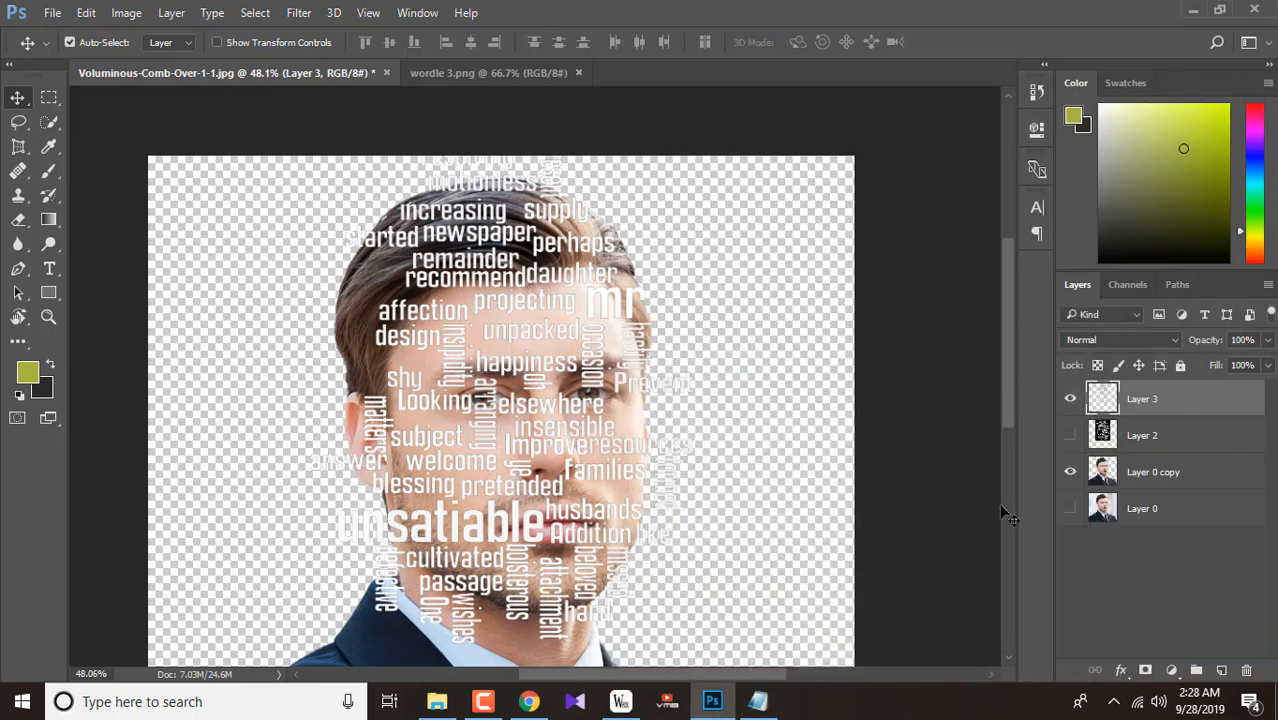
Delete the hidden Layer 2 containing the black word cloud image.
{"action": "left_click", "coordinate": [1140, 442]}
{"action": "left_click", "coordinate": [1246, 670]}
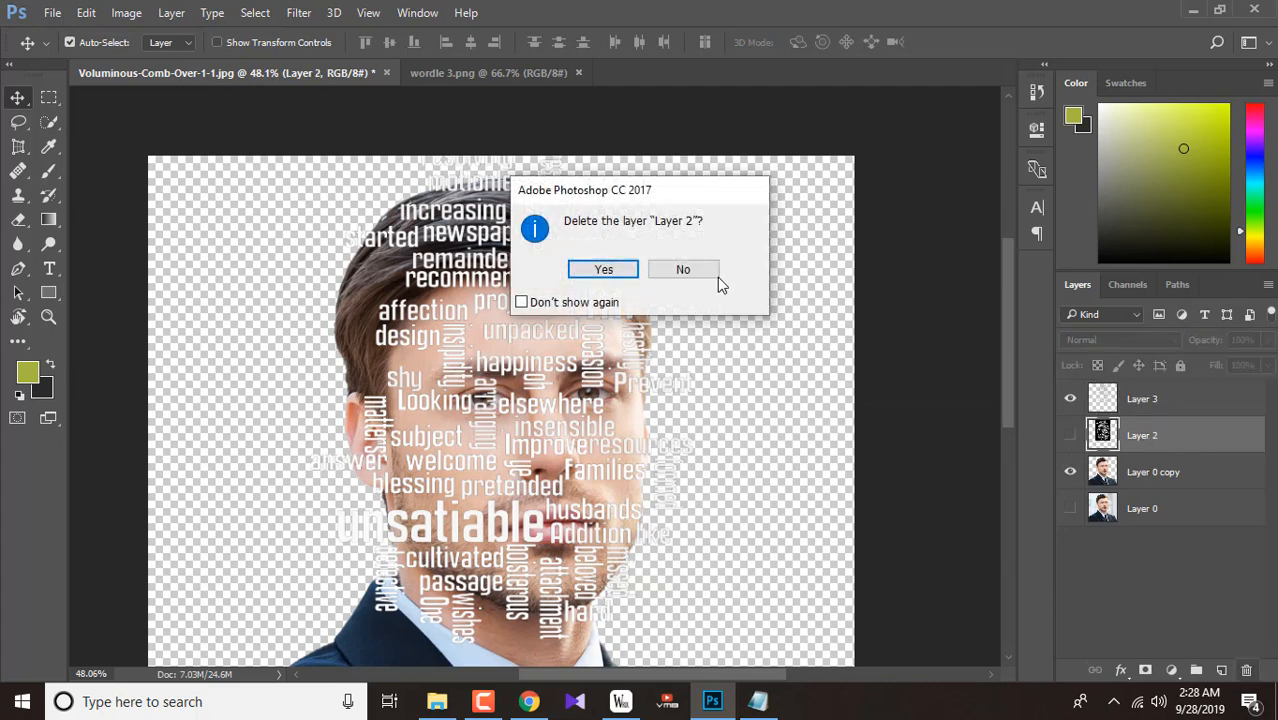
{"action": "left_click", "coordinate": [604, 270]}
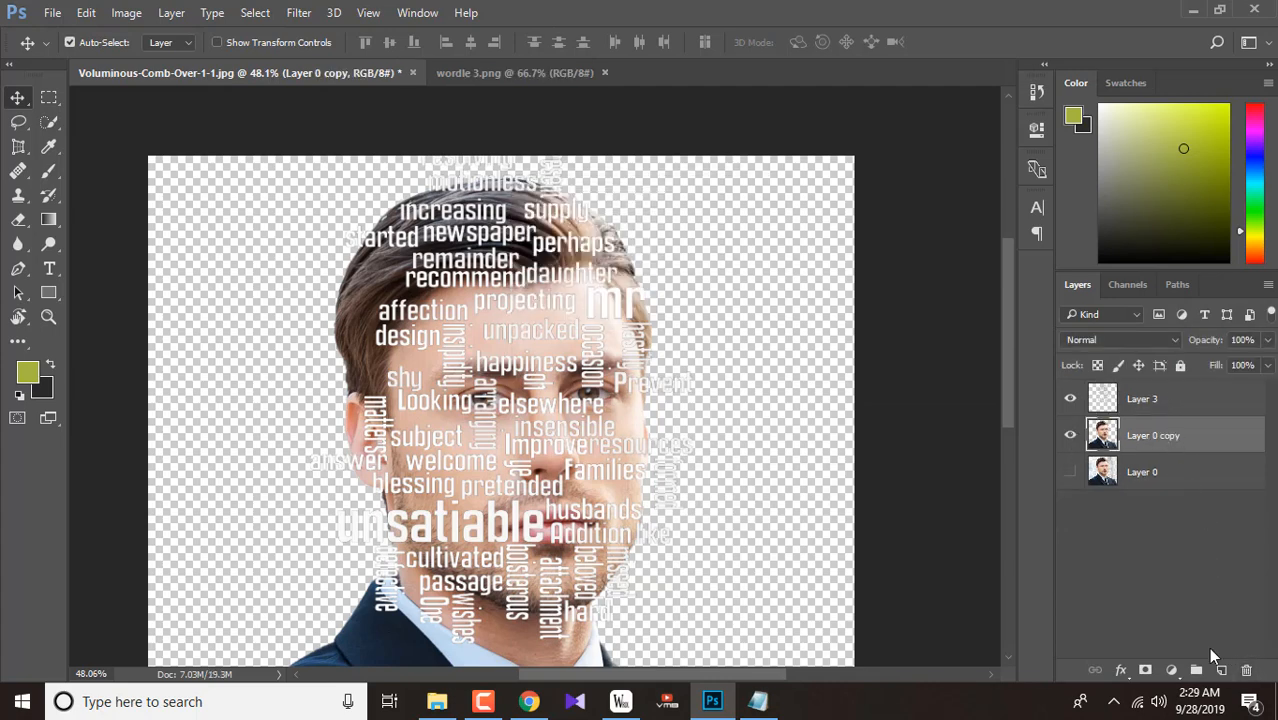
Add a new layer beneath the Layer 0 copy portrait and fill it with the dark background color.
{"action": "left_click", "coordinate": [1221, 669]}
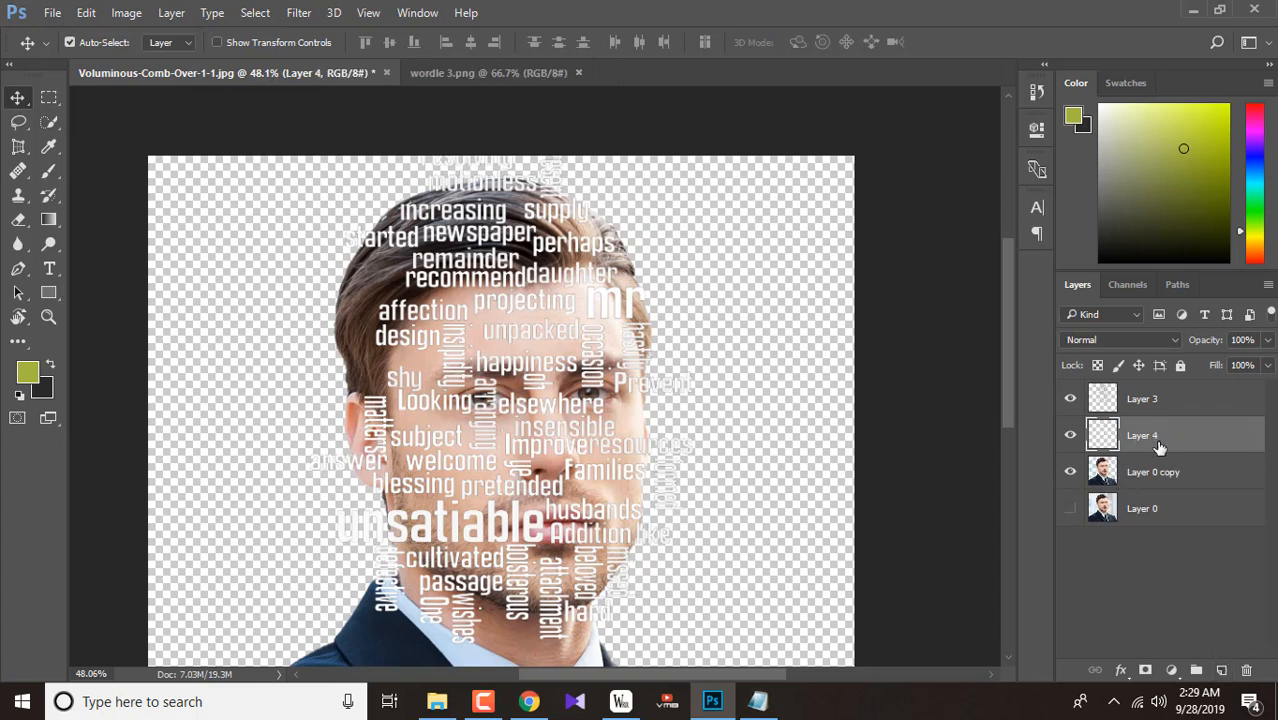
{"action": "left_click_drag", "start_coordinate": [1159, 446], "coordinate": [1147, 484]}
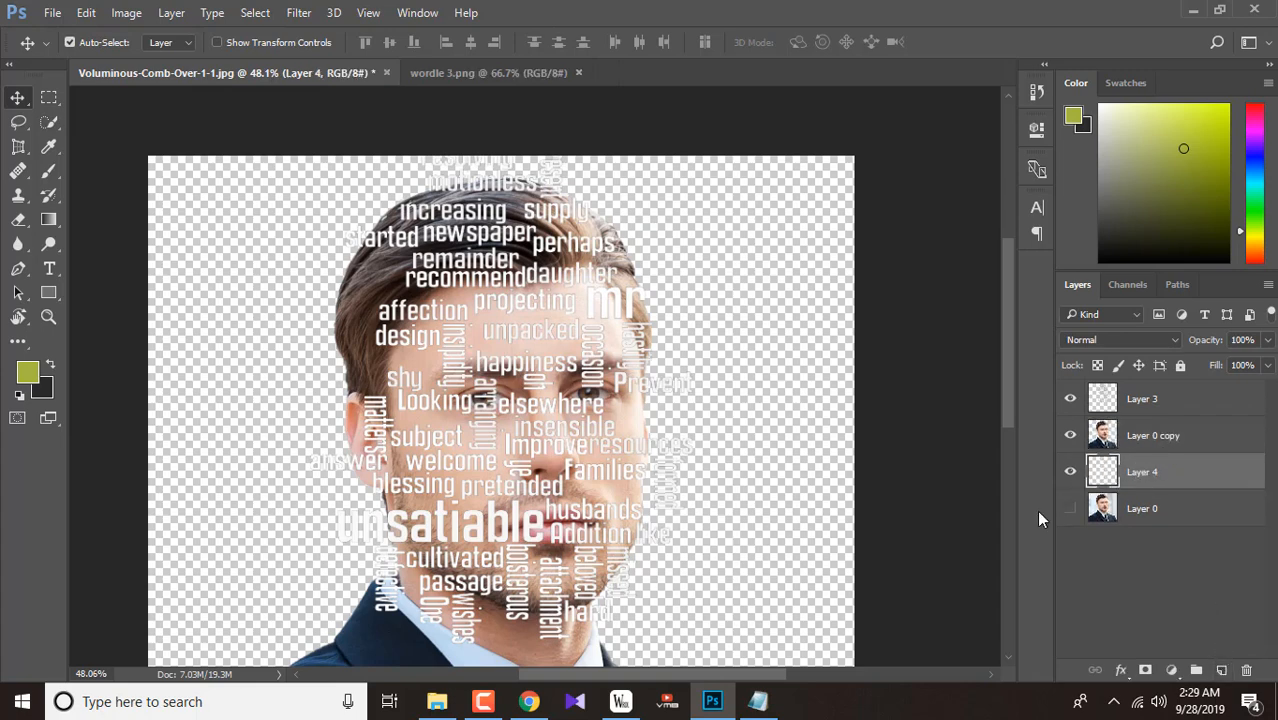
{"action": "key", "text": "ctrl+BackSpace"}
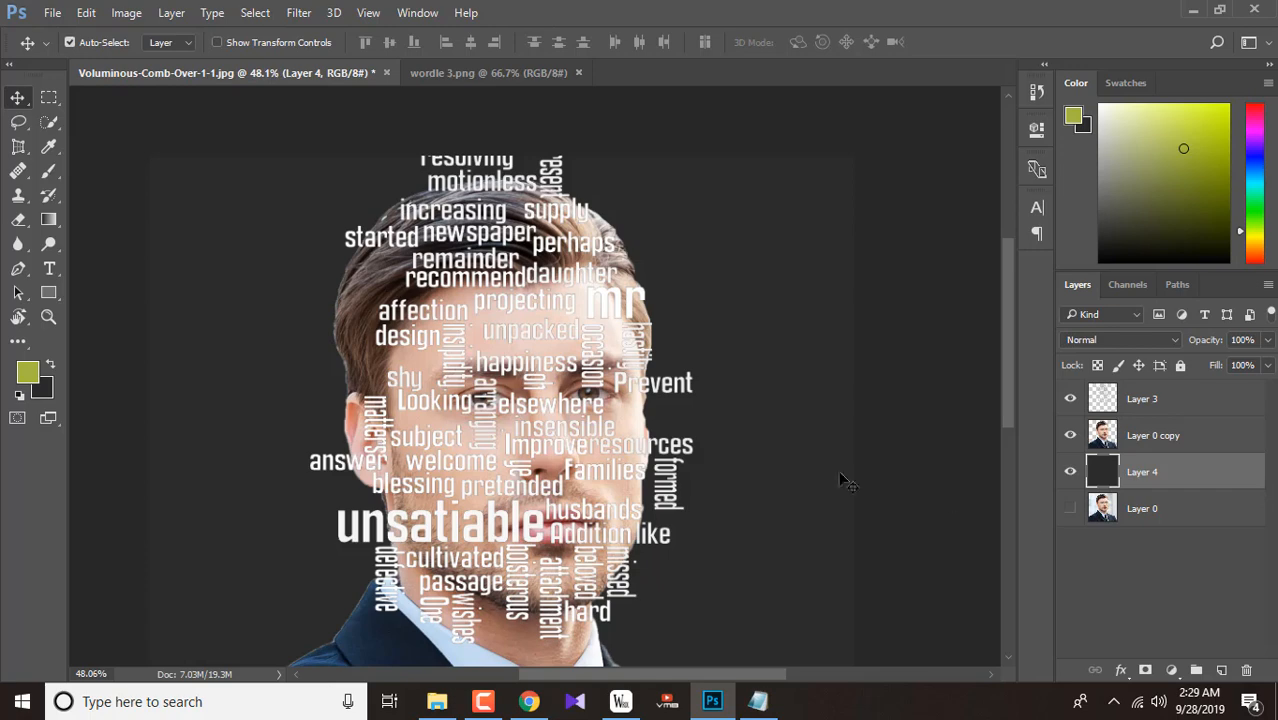
Shift the portrait slightly, and move the Layer 3 words slightly to the right to line up with the face.
{"action": "left_click", "coordinate": [1204, 410]}
{"action": "mouse_move", "coordinate": [569, 416]}
{"action": "left_mouse_down"}
{"action": "mouse_move", "coordinate": [556, 451]}
{"action": "mouse_move", "coordinate": [574, 381]}
{"action": "mouse_move", "coordinate": [576, 427]}
{"action": "left_mouse_up"}
{"action": "left_click", "coordinate": [1162, 408]}
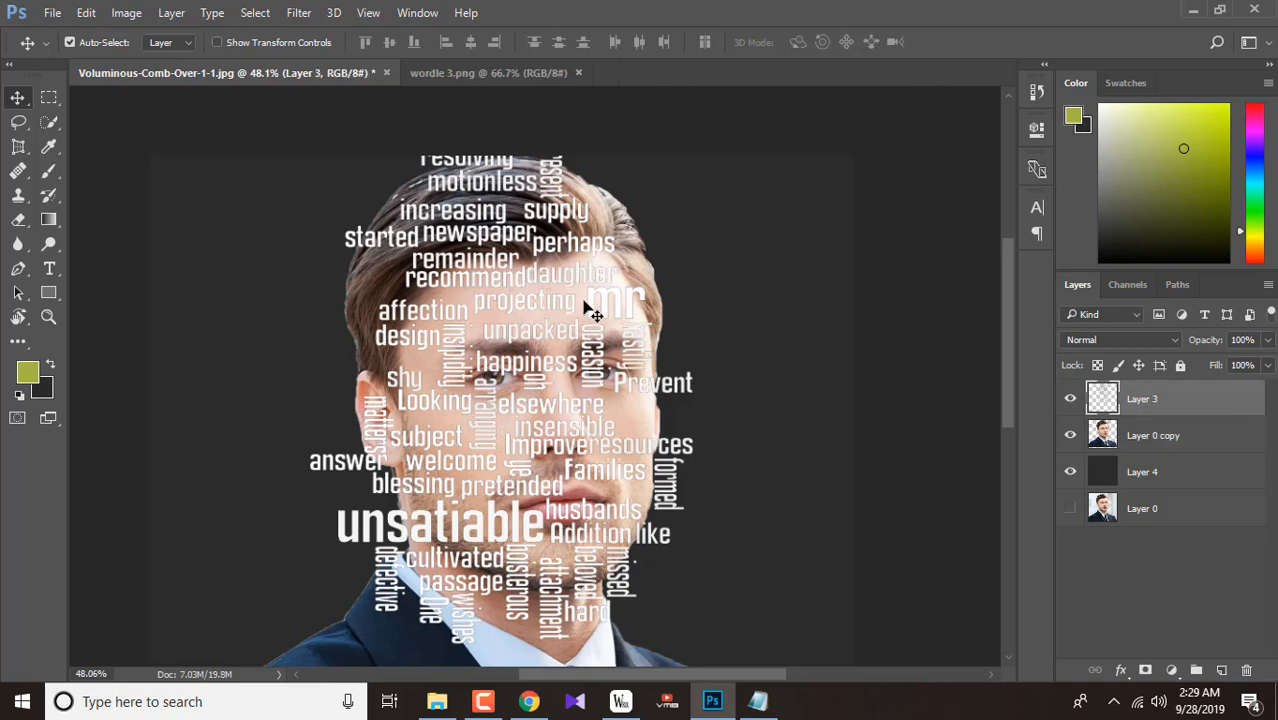
{"action": "mouse_move", "coordinate": [596, 308]}
{"action": "left_mouse_down"}
{"action": "mouse_move", "coordinate": [591, 328]}
{"action": "mouse_move", "coordinate": [599, 283]}
{"action": "mouse_move", "coordinate": [605, 310]}
{"action": "left_mouse_up"}
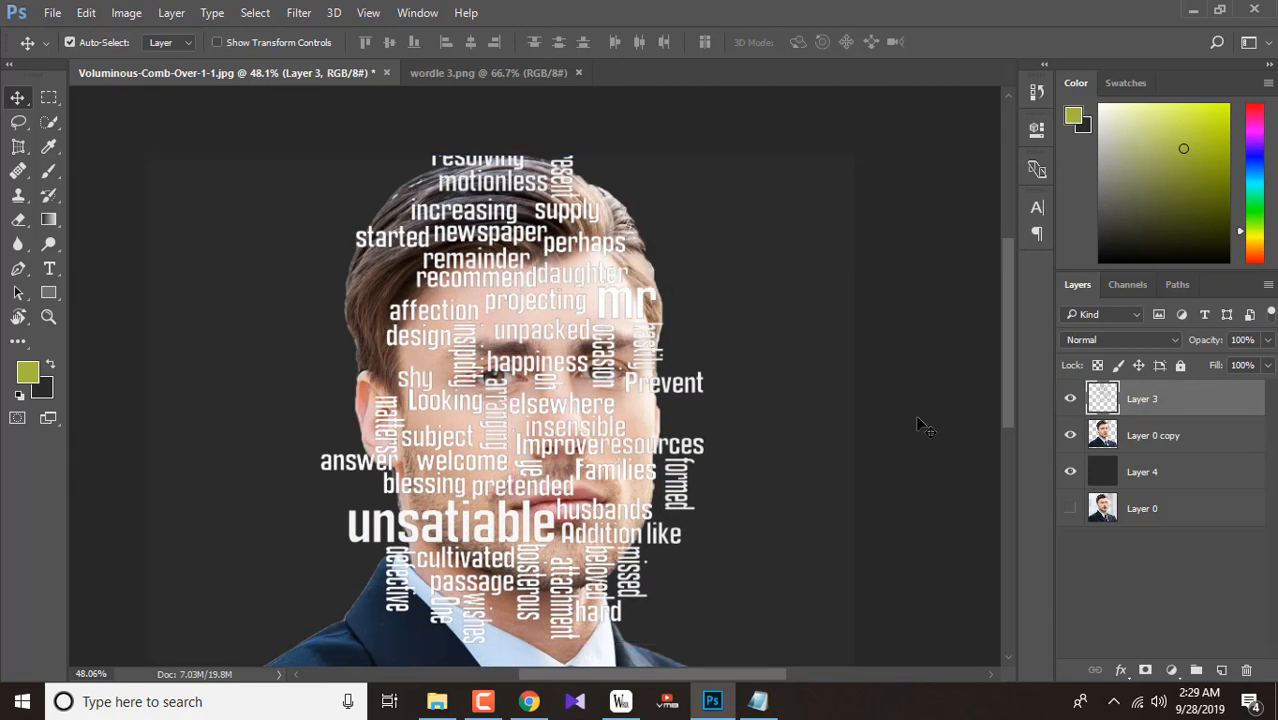
Duplicate the Layer 3 words and use Free Transform to shift the copy left and down to X 707 px, Y 591 px.
{"action": "left_click_drag", "start_coordinate": [1166, 402], "coordinate": [1221, 669]}
{"action": "key", "text": "ctrl"}
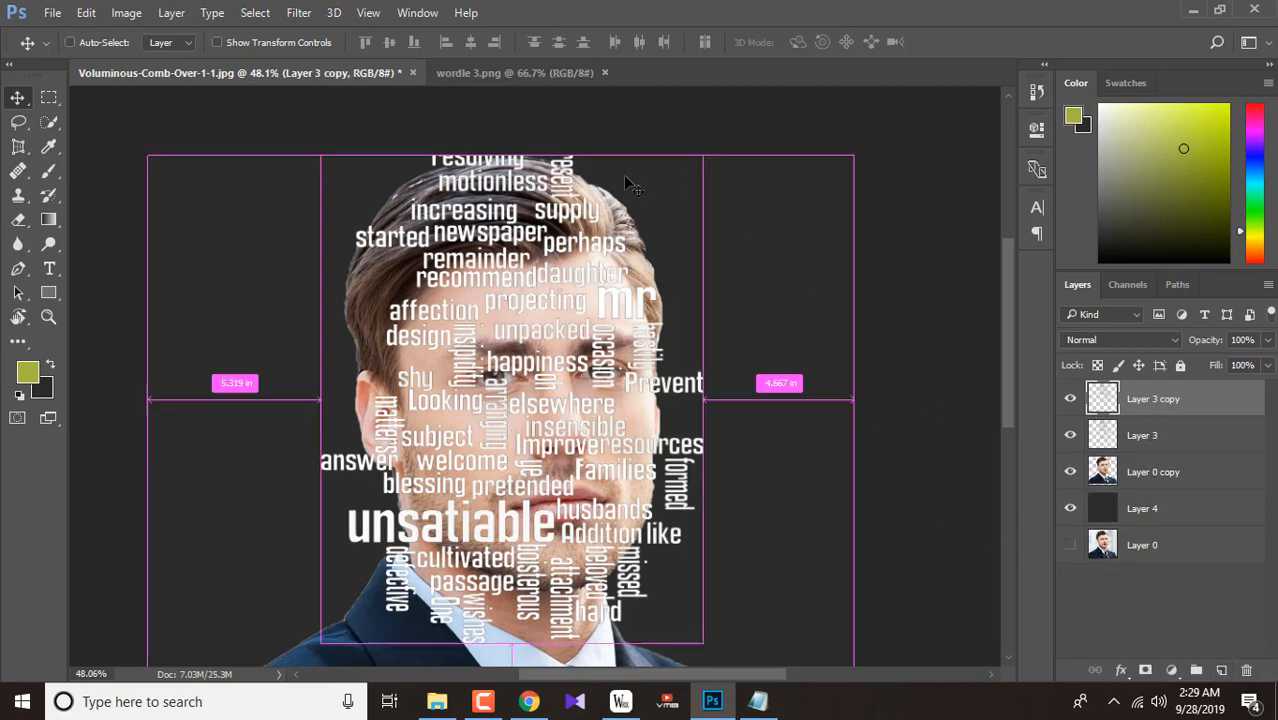
{"action": "key", "text": "ctrl+t"}
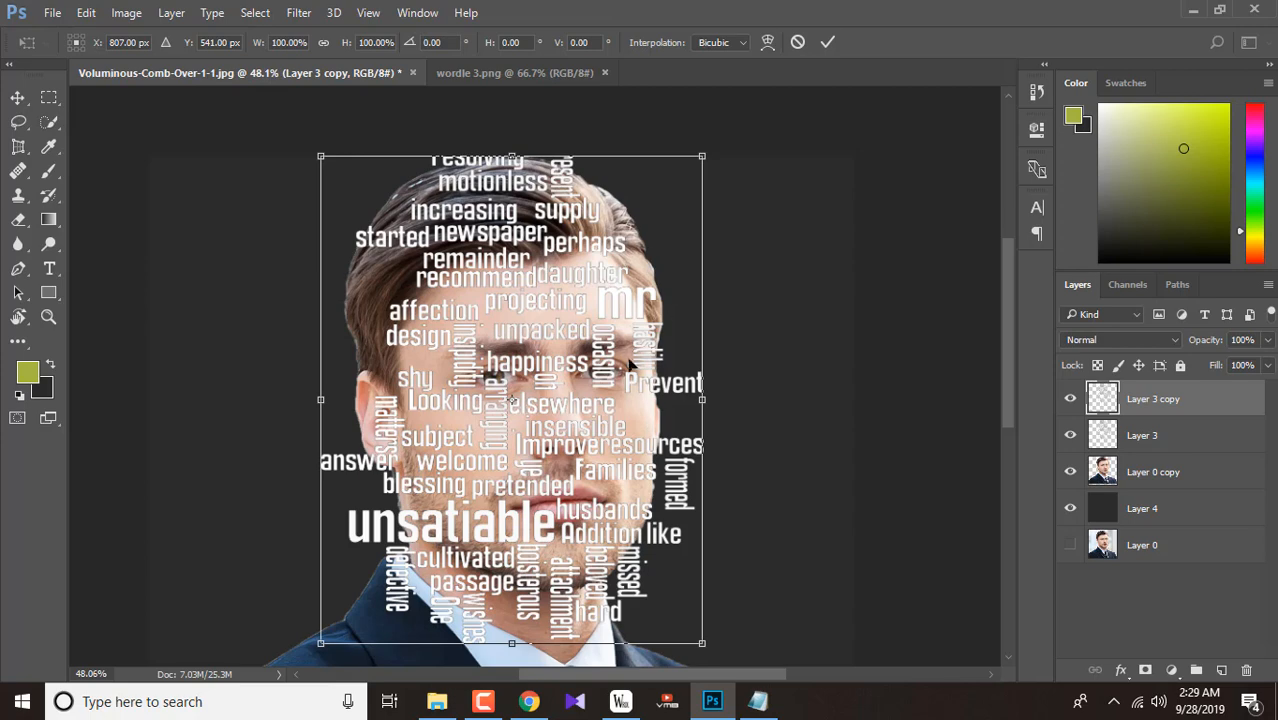
{"action": "key", "text": "Left"}
{"action": "key", "text": "Left"}
{"action": "key", "text": "Left"}
{"action": "key", "text": "Left"}
{"action": "key", "text": "Left"}
{"action": "key", "text": "Left"}
{"action": "key", "text": "Left"}
{"action": "key", "text": "Left"}
{"action": "key", "text": "Left"}
{"action": "key", "text": "Left"}
{"action": "key", "text": "Left"}
{"action": "key", "text": "Left"}
{"action": "key", "text": "Left"}
{"action": "key", "text": "Left"}
{"action": "key", "text": "Left"}
{"action": "key", "text": "Left"}
{"action": "key", "text": "Left"}
{"action": "key", "text": "Left"}
{"action": "key", "text": "Left"}
{"action": "key", "text": "Left"}
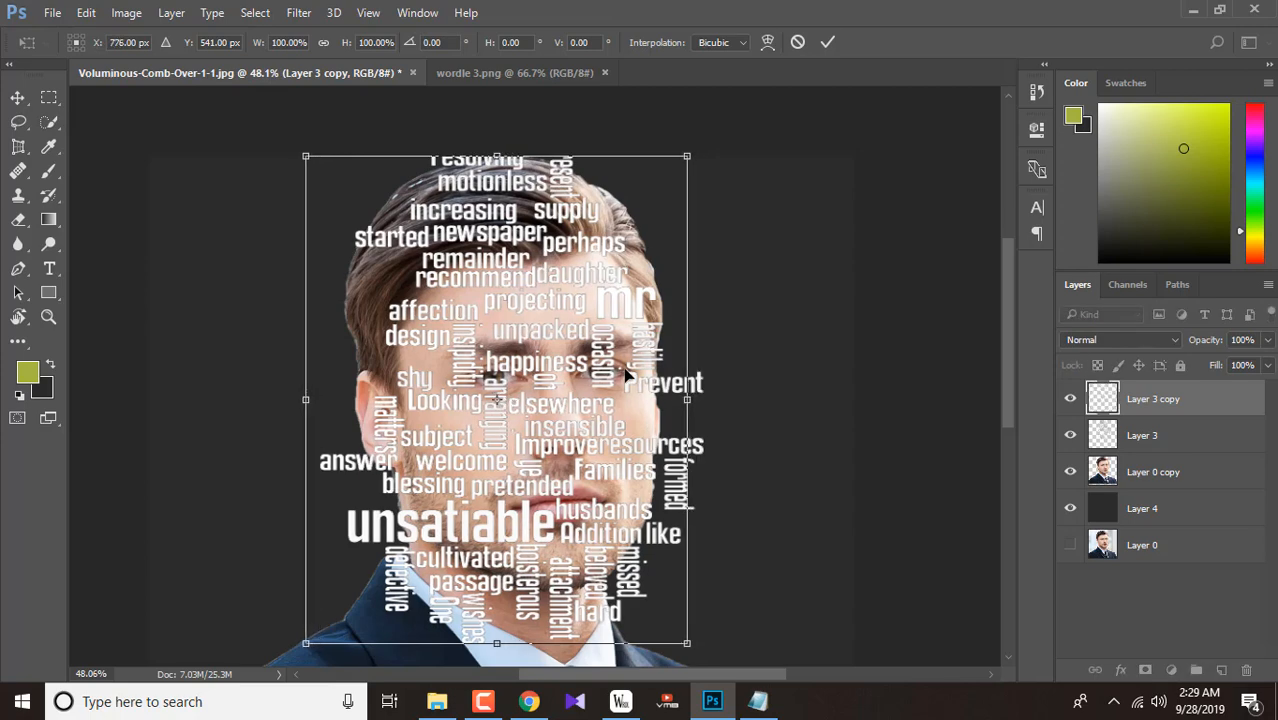
{"action": "key", "text": "Left"}
{"action": "key", "text": "Left"}
{"action": "key", "text": "Left"}
{"action": "key", "text": "Left"}
{"action": "key", "text": "Left"}
{"action": "key", "text": "Left"}
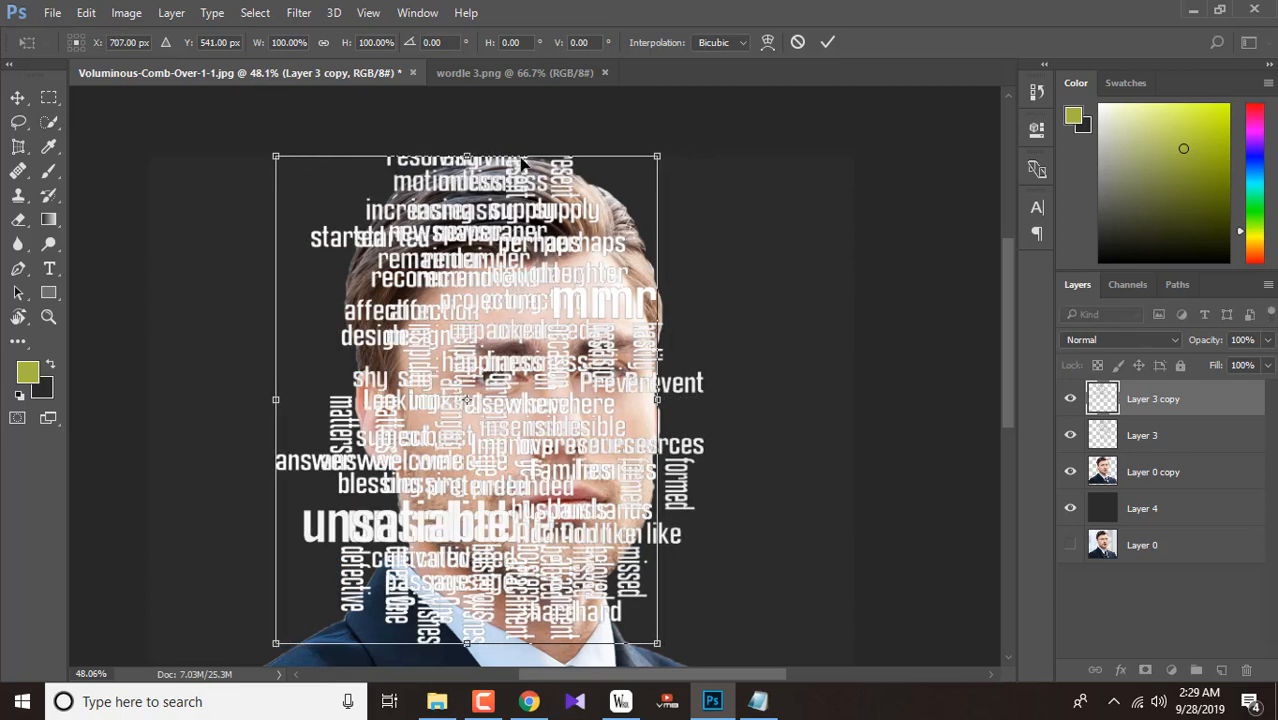
{"action": "key", "text": "Down"}
{"action": "key", "text": "Down"}
{"action": "key", "text": "Down"}
{"action": "key", "text": "Down"}
{"action": "key", "text": "Down"}
{"action": "key", "text": "Down"}
{"action": "key", "text": "Down"}
{"action": "key", "text": "Down"}
{"action": "key", "text": "Down"}
{"action": "key", "text": "Down"}
{"action": "key", "text": "Down"}
{"action": "key", "text": "Down"}
{"action": "key", "text": "Down"}
{"action": "key", "text": "Down"}
{"action": "key", "text": "Down"}
{"action": "key", "text": "Down"}
{"action": "key", "text": "Down"}
{"action": "key", "text": "Down"}
{"action": "key", "text": "Down"}
{"action": "key", "text": "Down"}
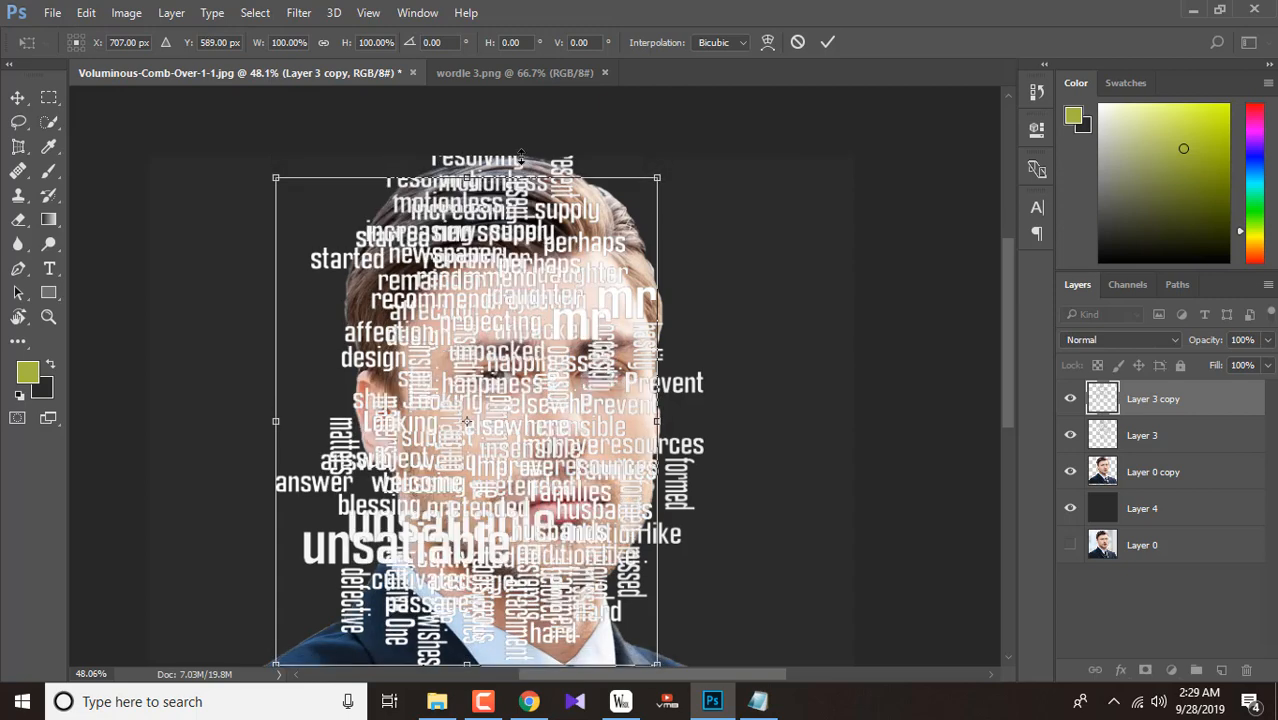
{"action": "key", "text": "Down"}
{"action": "key", "text": "Down"}
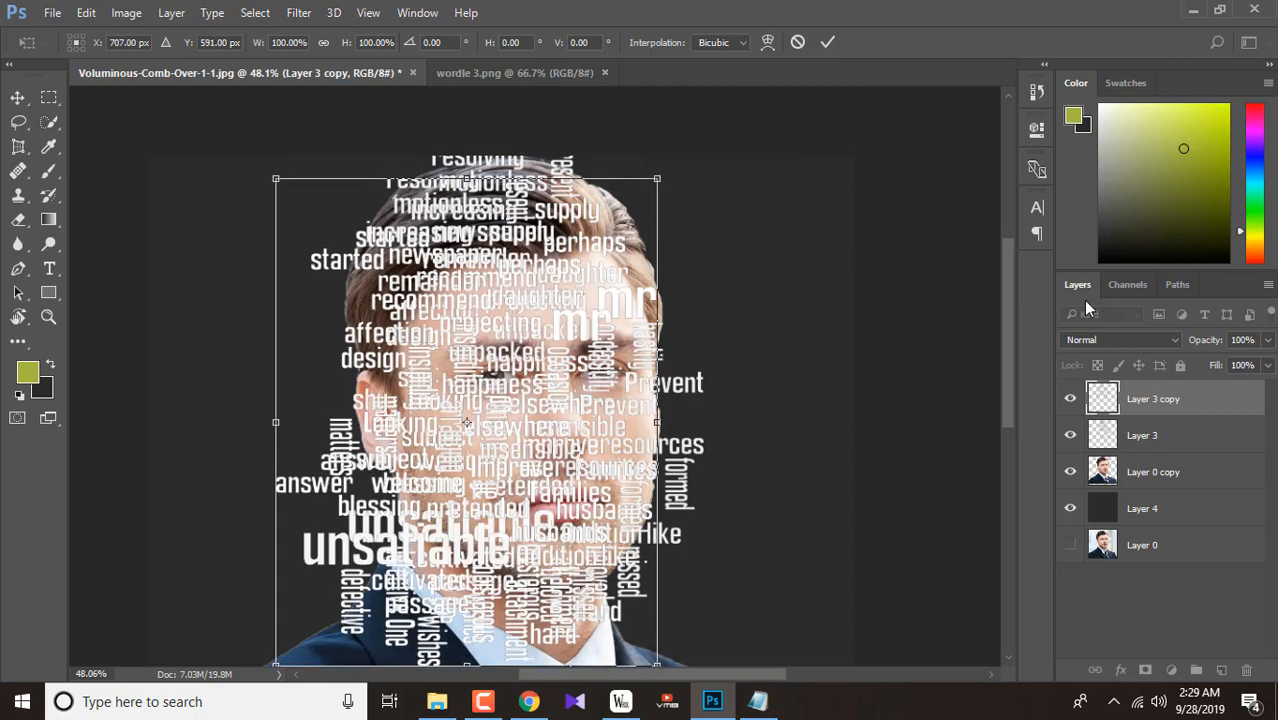
Set the Layer 3 copy's blend mode to Multiply and apply its transform.
{"action": "left_click", "coordinate": [1173, 340]}
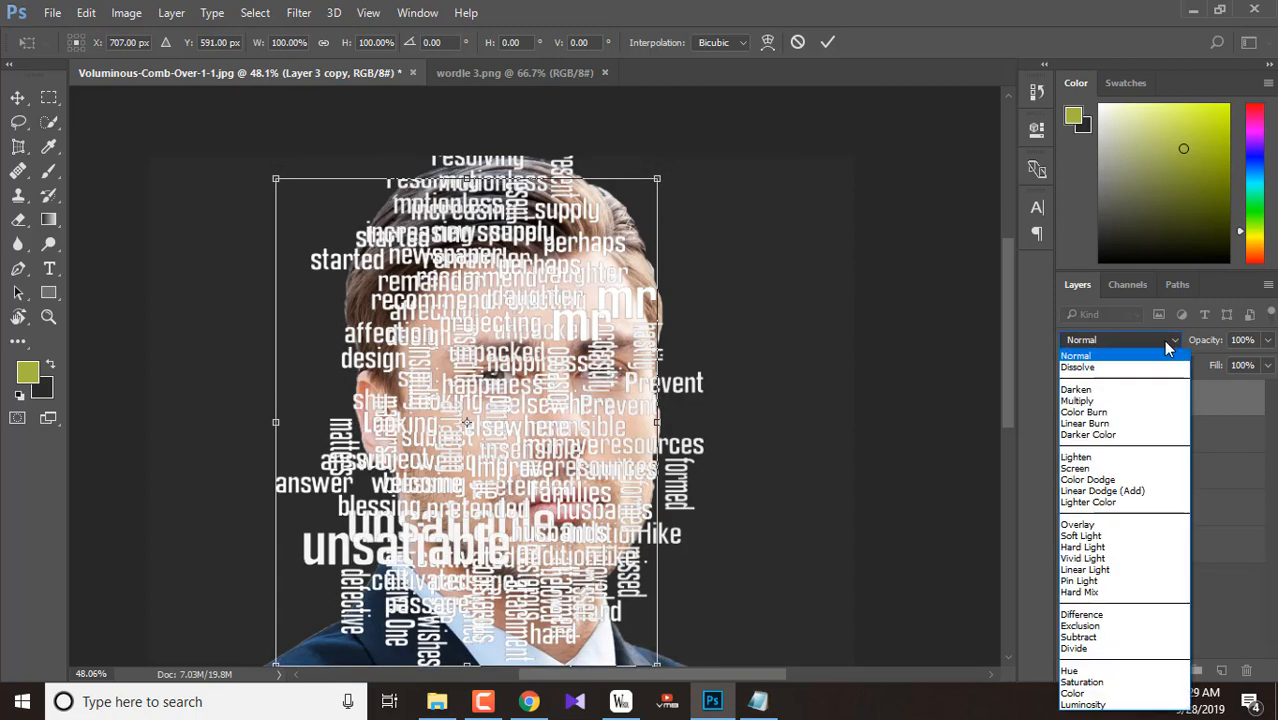
{"action": "left_click", "coordinate": [1107, 399]}
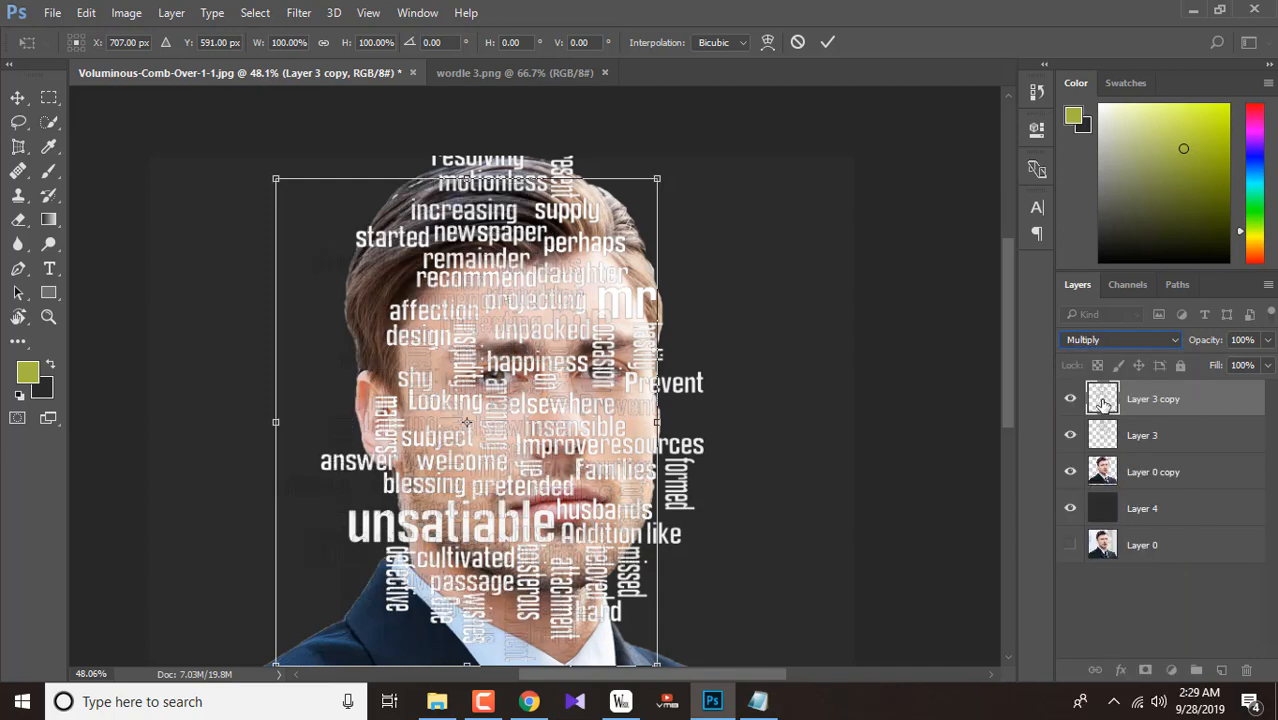
{"action": "left_click", "coordinate": [1143, 340]}
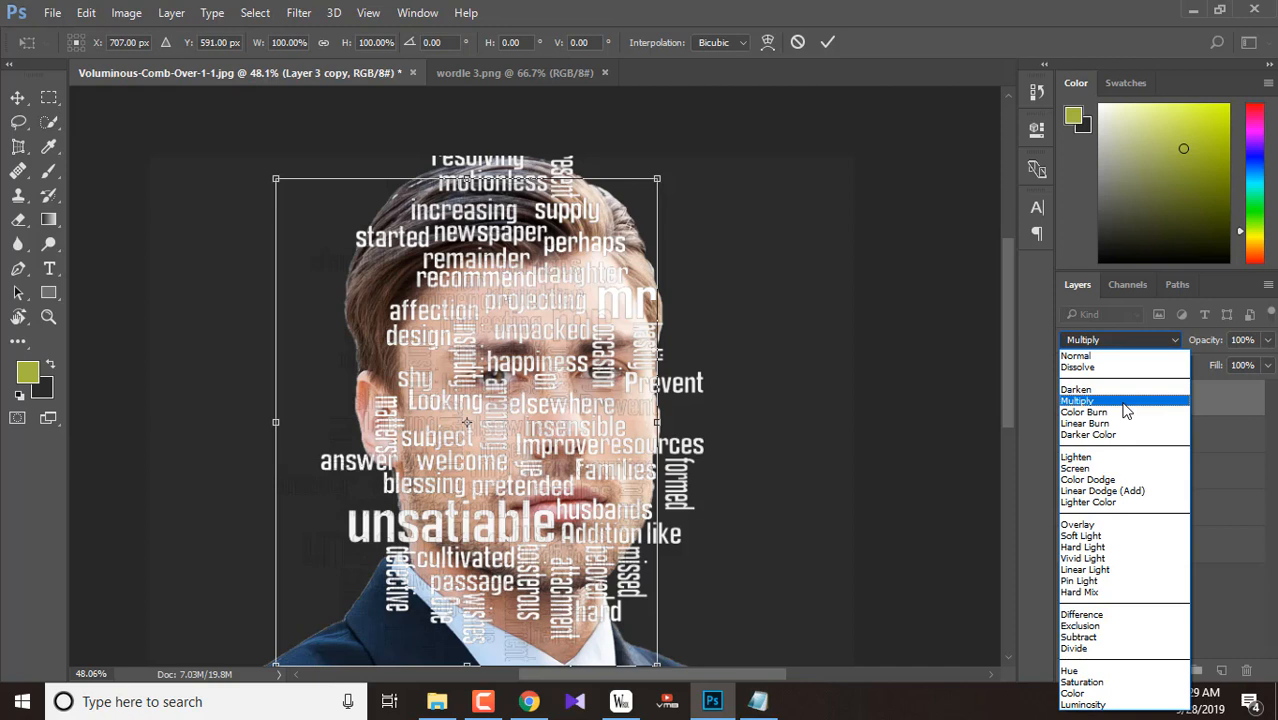
{"action": "left_click", "coordinate": [1123, 404]}
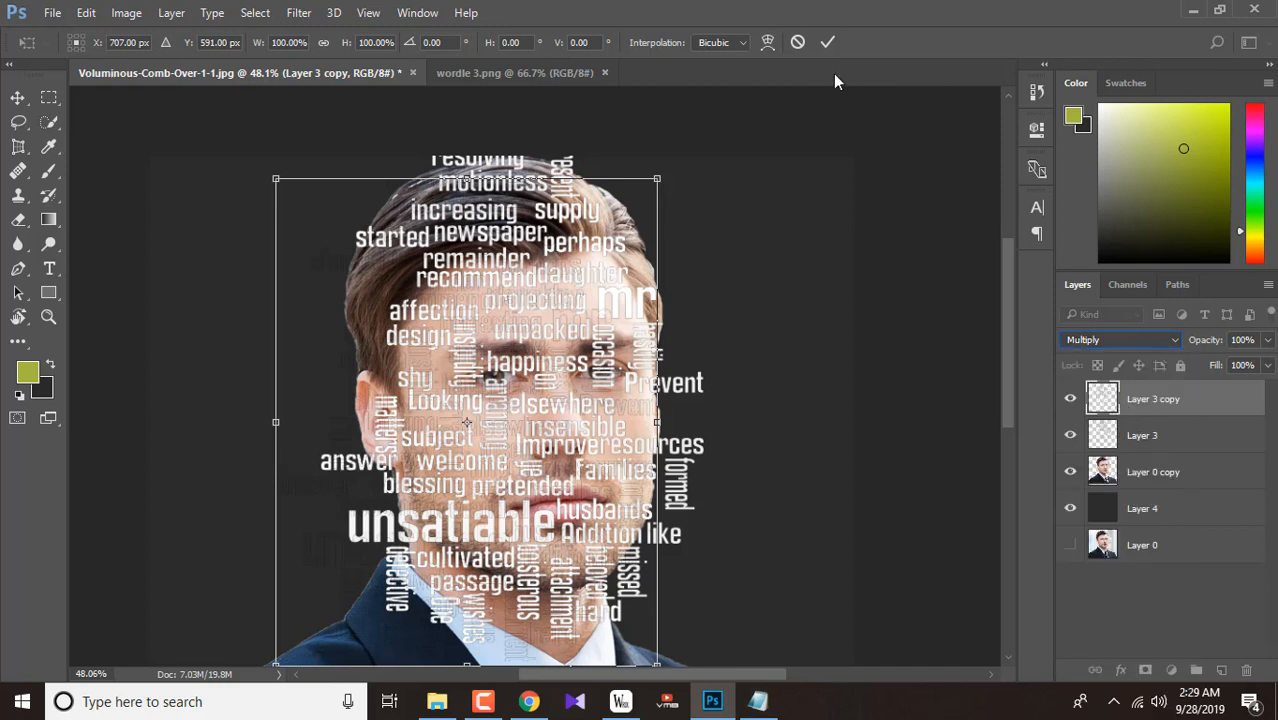
{"action": "left_click", "coordinate": [826, 44]}
Set the blend mode of the original Layer 3 words to Multiply.
{"action": "left_click", "coordinate": [1137, 436]}
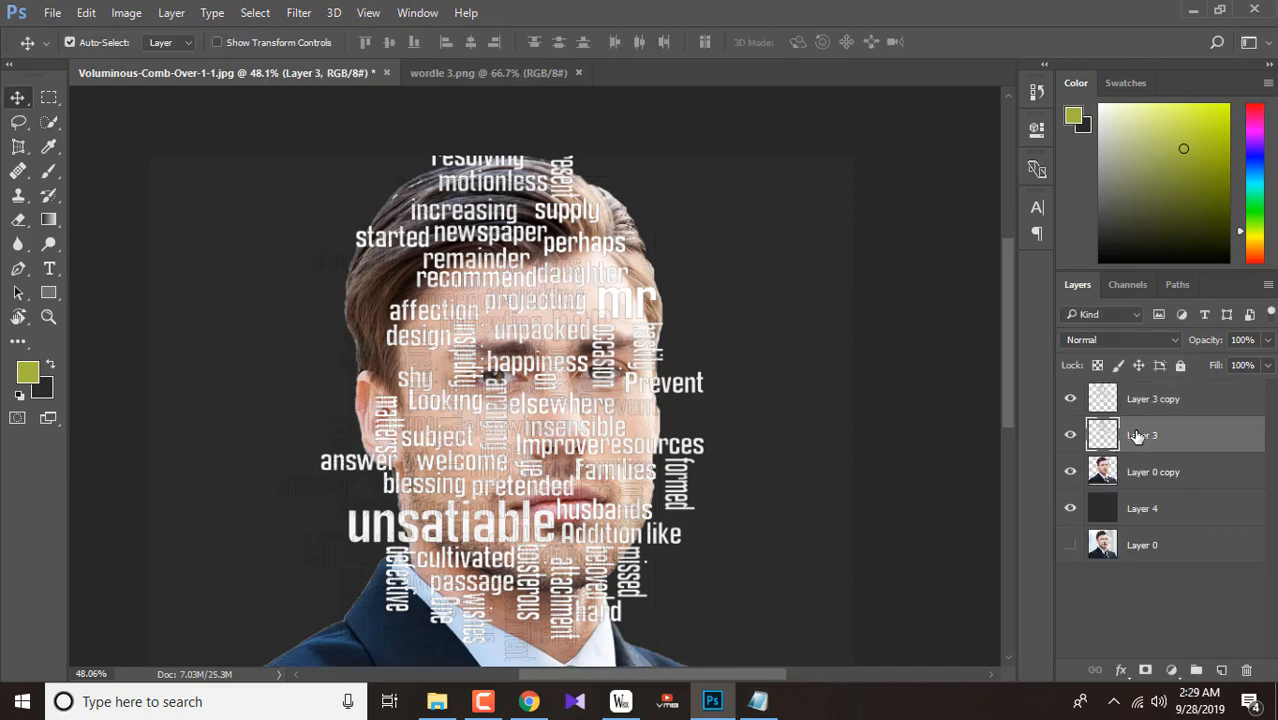
{"action": "left_click", "coordinate": [1132, 340]}
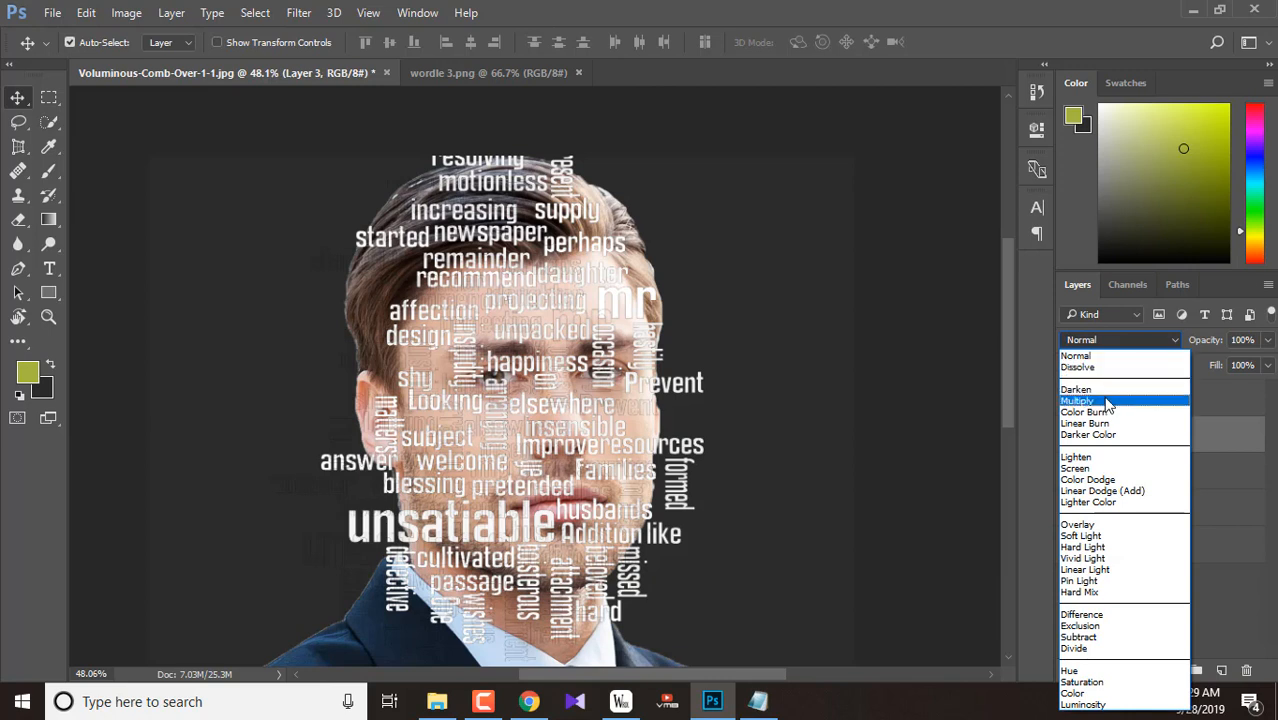
{"action": "left_click", "coordinate": [1107, 402]}
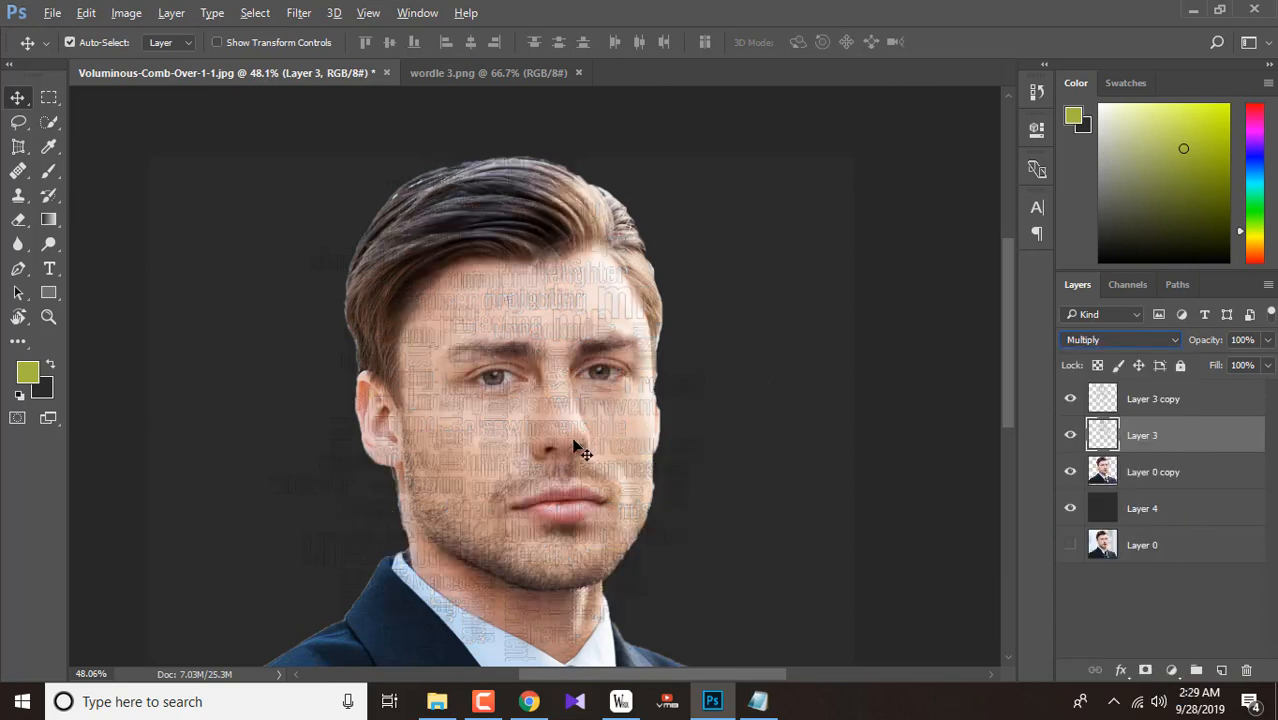